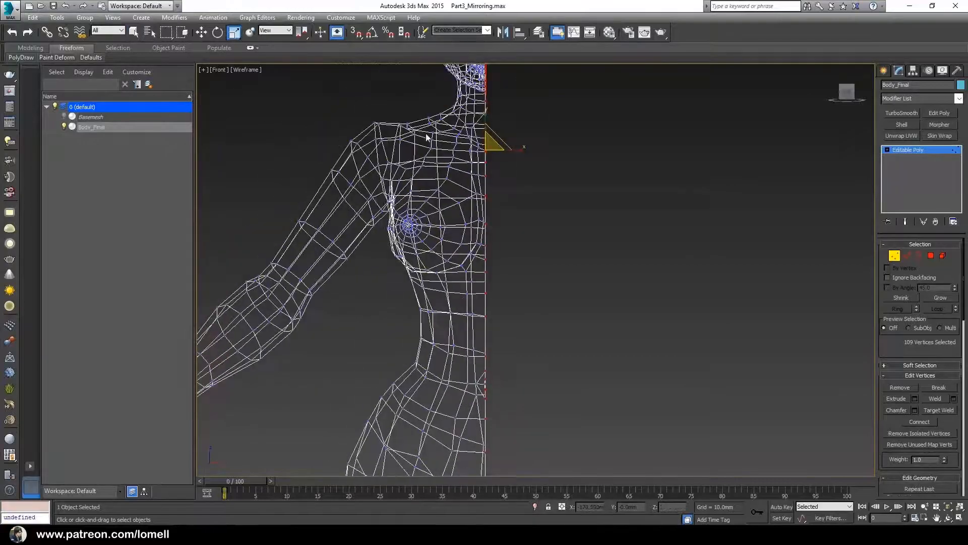
pyautogui.moveTo(498, 203)
pyautogui.keyDown('alt'); pyautogui.mouseDown(button='middle')
pyautogui.moveTo(513, 283)
pyautogui.moveTo(529, 292)
pyautogui.mouseUp(button='middle'); pyautogui.keyUp('alt')
pyautogui.press('p')
pyautogui.press('F3')
pyautogui.click(959, 98)
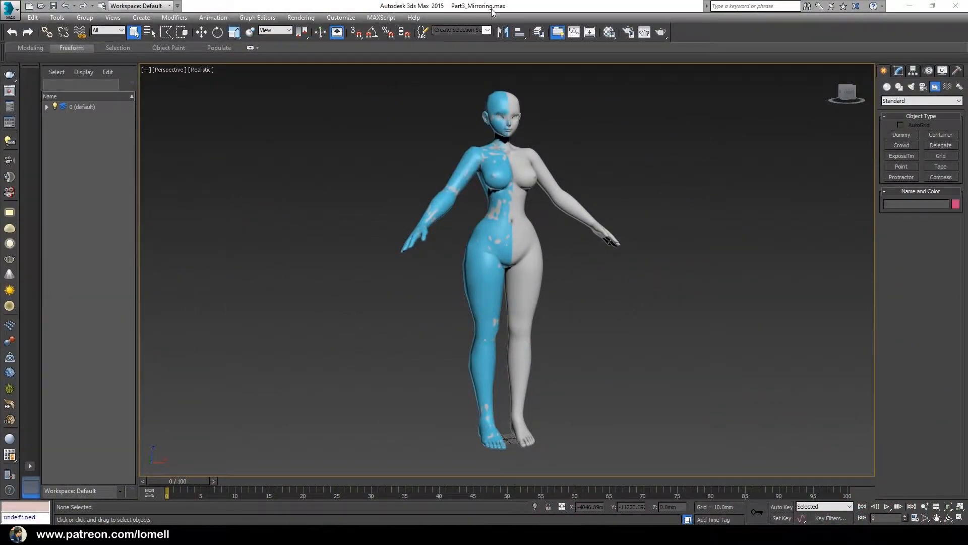
# Select the blue half-body mesh and view it from the front and the back.
pyautogui.scroll(6, 566, 192)
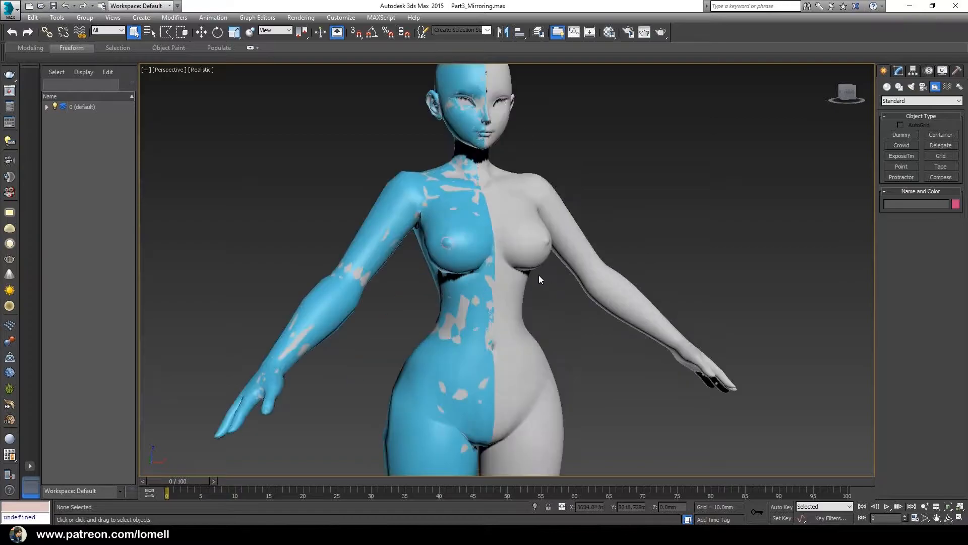
pyautogui.click(578, 246)
pyautogui.keyDown('alt'); pyautogui.moveTo(577, 246); pyautogui.dragTo(534, 333, button='middle'); pyautogui.keyUp('alt')
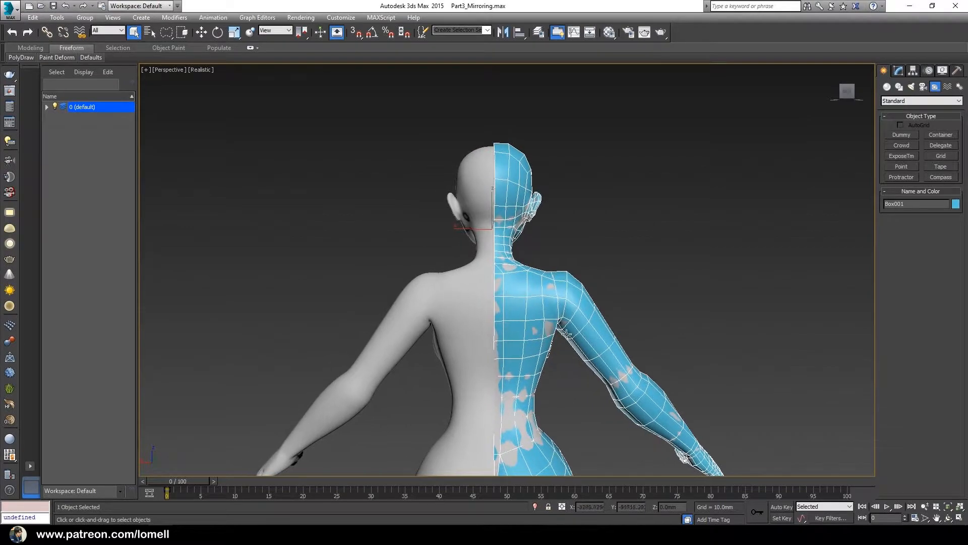
pyautogui.keyDown('alt'); pyautogui.moveTo(612, 324); pyautogui.dragTo(432, 300, button='middle'); pyautogui.keyUp('alt')
pyautogui.scroll(10, 433, 300)
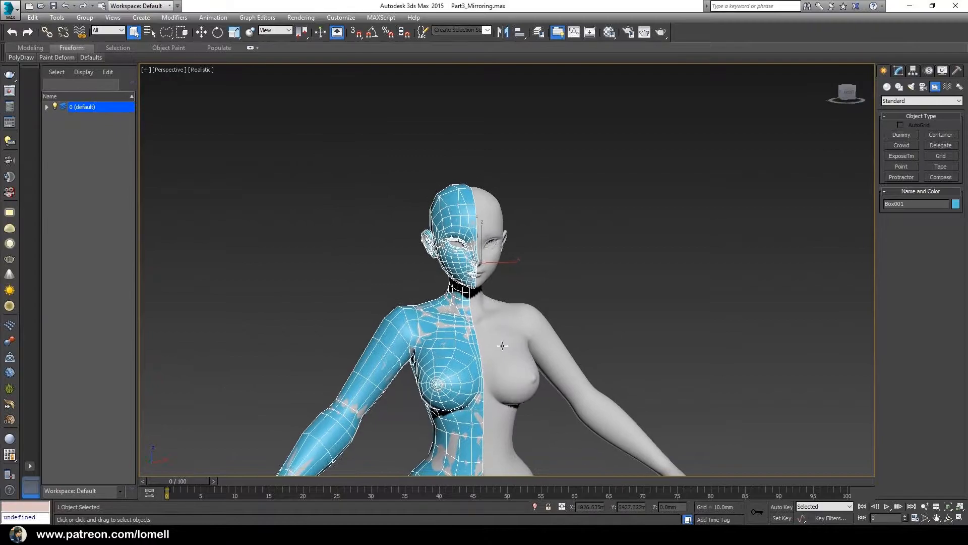
# Examine the topology of the half mesh around the face, eye, nose and ear.
pyautogui.scroll(4, 527, 295)
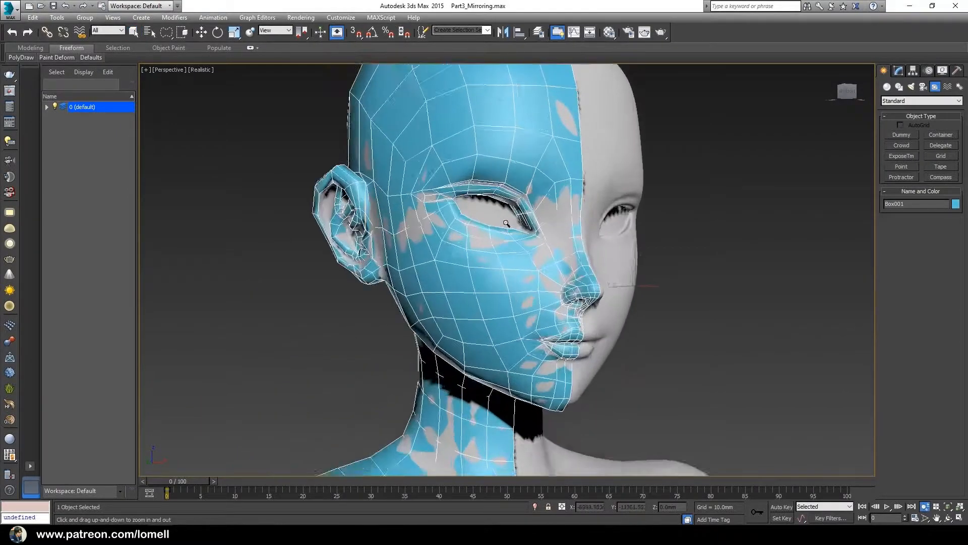
pyautogui.scroll(-4, 529, 303)
pyautogui.hotkey('alt', 'z')
pyautogui.scroll(2, 517, 288)
pyautogui.keyDown('alt'); pyautogui.moveTo(510, 242); pyautogui.dragTo(474, 299, button='middle'); pyautogui.keyUp('alt')
pyautogui.scroll(1, 509, 271)
pyautogui.scroll(-4, 504, 311)
pyautogui.scroll(3, 504, 314)
pyautogui.scroll(-3, 533, 298)
pyautogui.scroll(3, 520, 265)
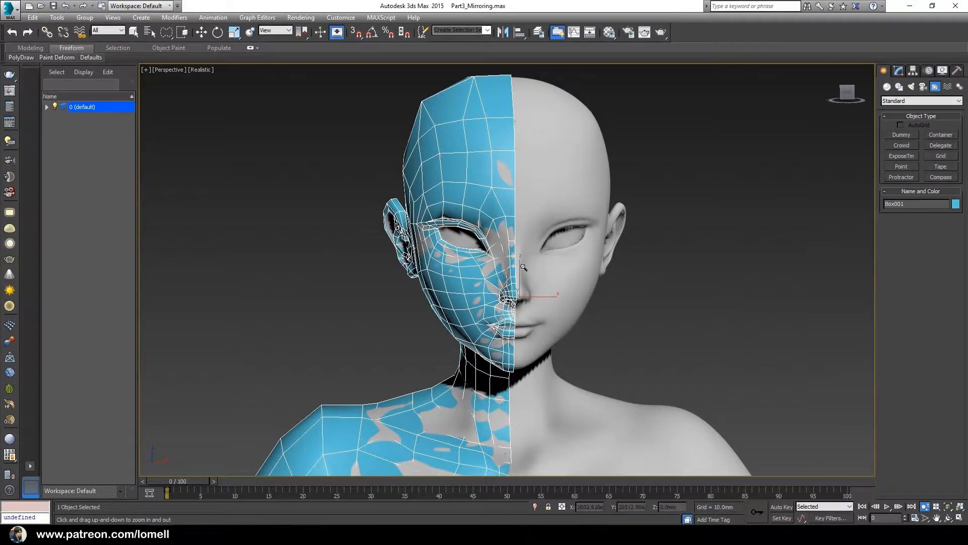
# Examine the half mesh along its centre edge on the head, back, hips and chest.
pyautogui.scroll(-5, 523, 268)
pyautogui.keyDown('alt'); pyautogui.moveTo(523, 267); pyautogui.dragTo(472, 199, button='middle'); pyautogui.keyUp('alt')
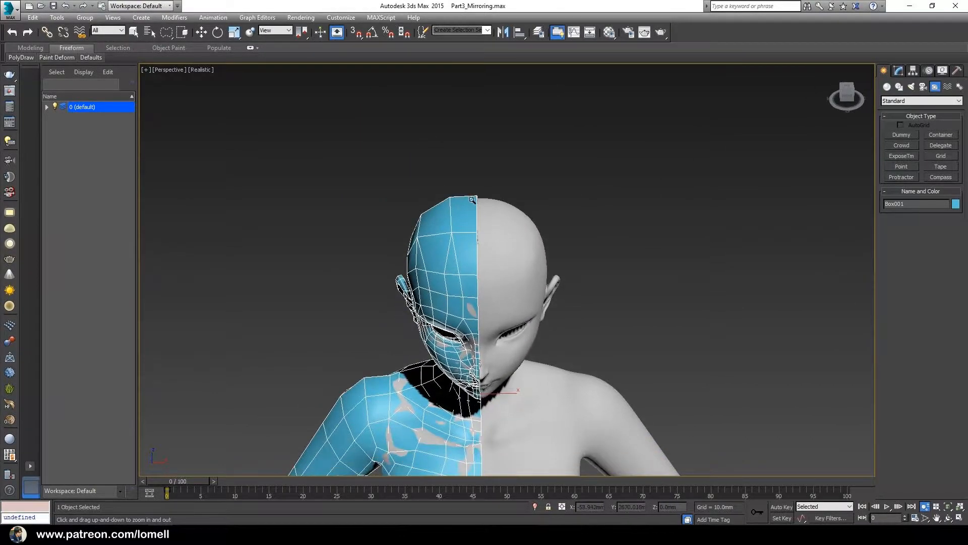
pyautogui.scroll(-3, 475, 300)
pyautogui.keyDown('alt'); pyautogui.moveTo(475, 299); pyautogui.dragTo(484, 224, button='middle'); pyautogui.keyUp('alt')
pyautogui.scroll(5, 475, 290)
pyautogui.keyDown('alt'); pyautogui.moveTo(498, 372); pyautogui.dragTo(520, 383, button='middle'); pyautogui.keyUp('alt')
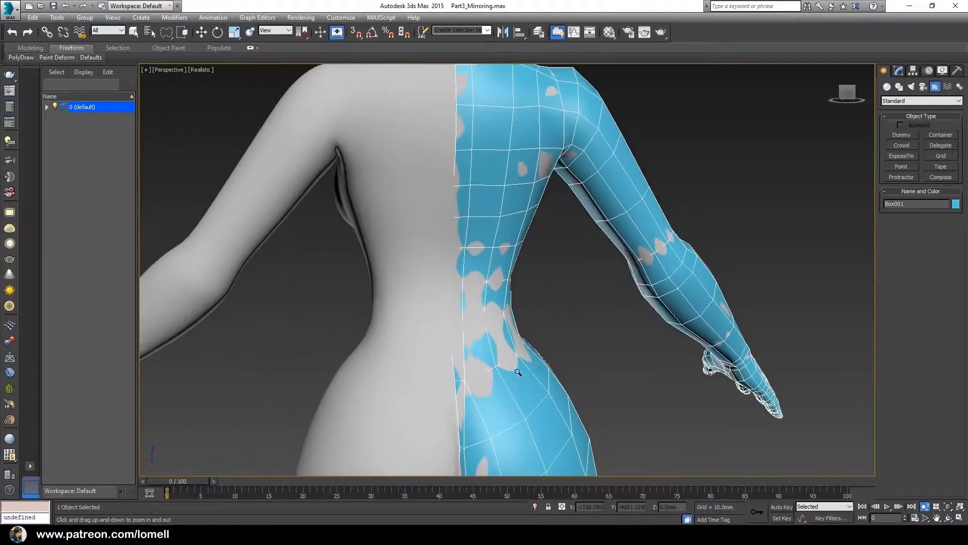
pyautogui.moveTo(501, 230); pyautogui.dragTo(488, 346)
pyautogui.keyDown('alt'); pyautogui.moveTo(396, 237); pyautogui.dragTo(598, 286, button='middle'); pyautogui.keyUp('alt')
pyautogui.scroll(5, 541, 294)
pyautogui.moveTo(598, 286); pyautogui.dragTo(311, 330, button='middle')
pyautogui.moveTo(516, 290); pyautogui.dragTo(419, 294, button='middle')
pyautogui.moveTo(419, 294); pyautogui.dragTo(421, 338)
pyautogui.keyDown('alt'); pyautogui.moveTo(421, 338); pyautogui.dragTo(439, 311, button='middle'); pyautogui.keyUp('alt')
pyautogui.press('q')
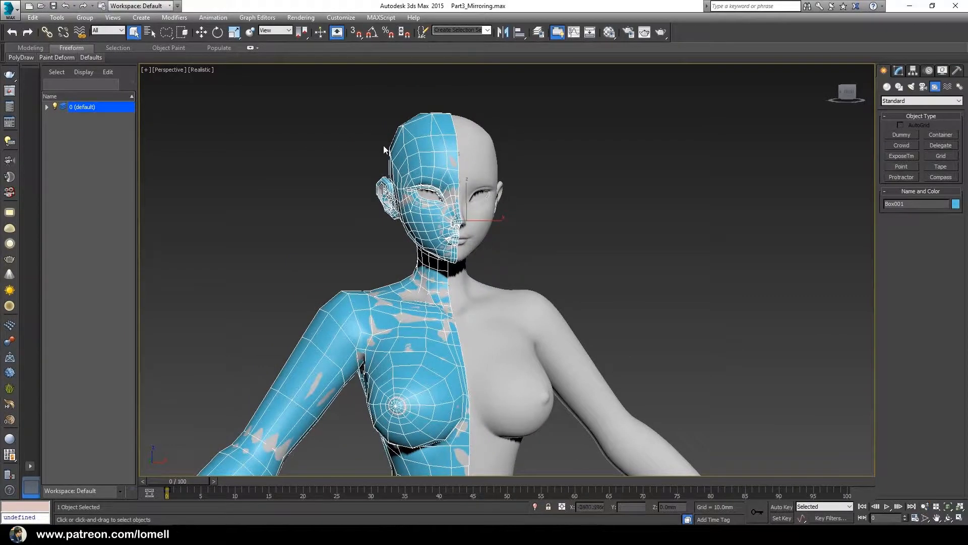
# Expand the default layer in a widened scene list and rename the selected Box001 mesh as Body_Final.
pyautogui.click(46, 107)
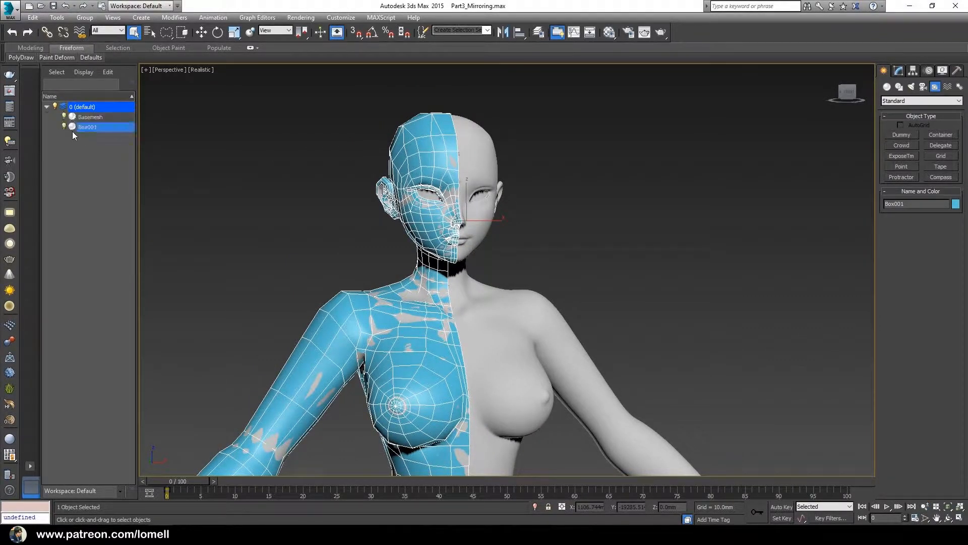
pyautogui.moveTo(138, 154); pyautogui.dragTo(195, 154)
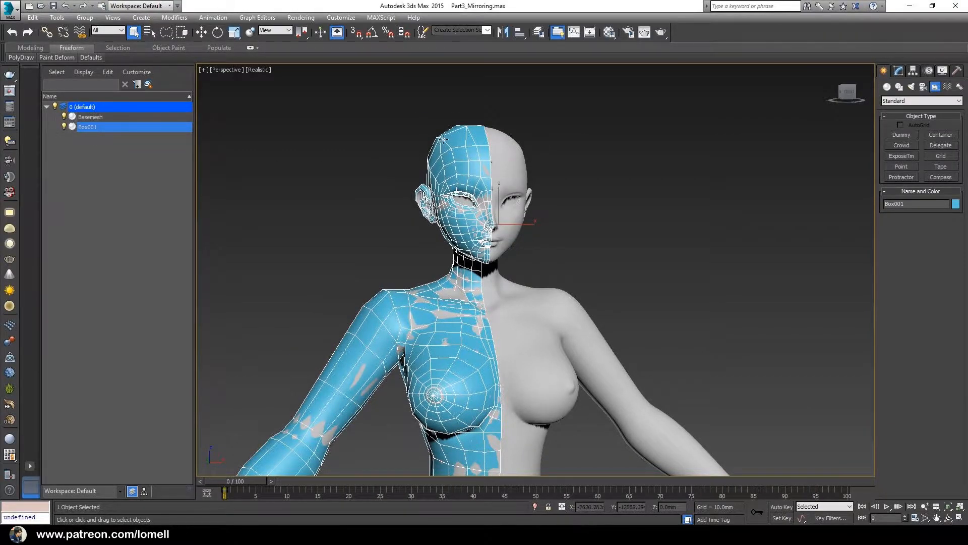
pyautogui.click(898, 71)
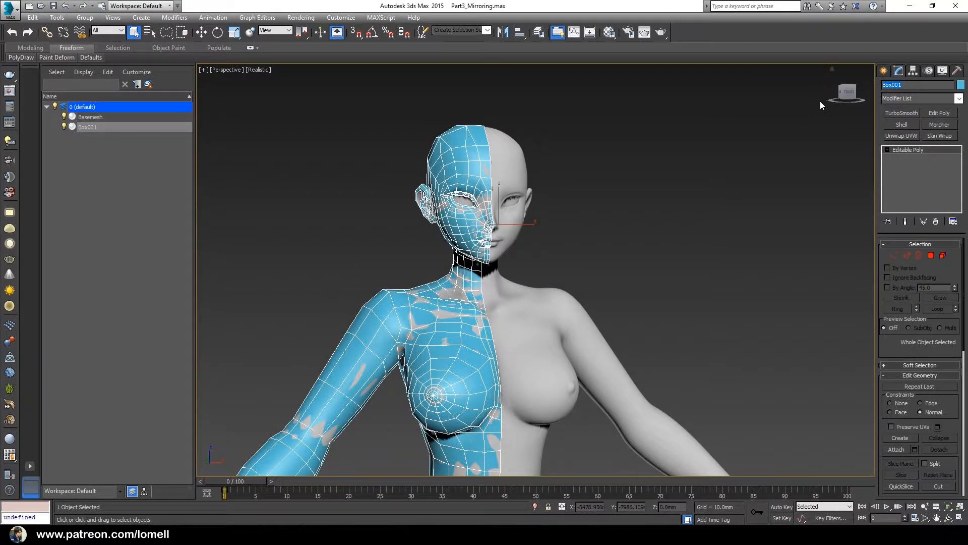
pyautogui.write('Body_Final')
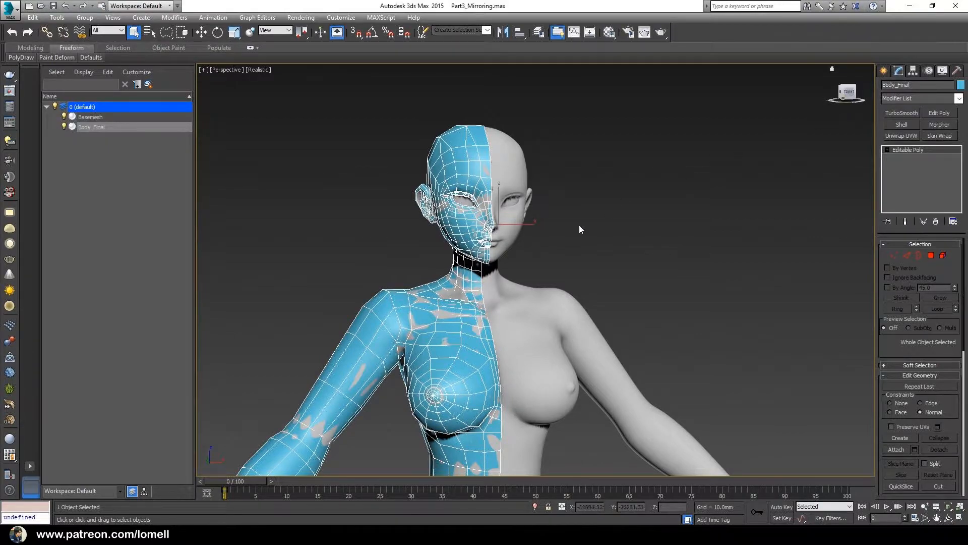
# Hide the Basemesh object and show the half body in the front view with the grid off.
pyautogui.scroll(4, 525, 284)
pyautogui.scroll(-5, 524, 284)
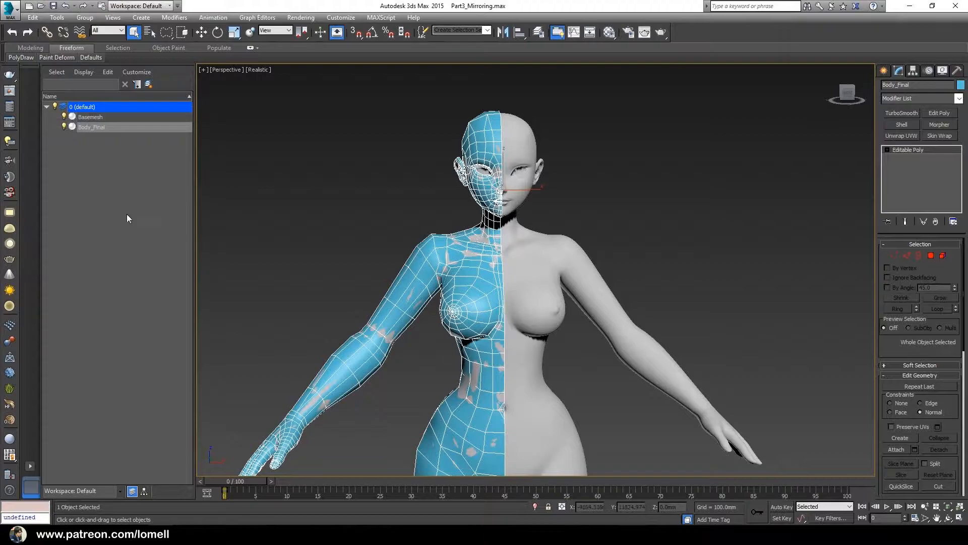
pyautogui.click(64, 116)
pyautogui.keyDown('alt'); pyautogui.moveTo(391, 316); pyautogui.dragTo(439, 304, button='middle'); pyautogui.keyUp('alt')
pyautogui.press('f')
pyautogui.scroll(5, 483, 376)
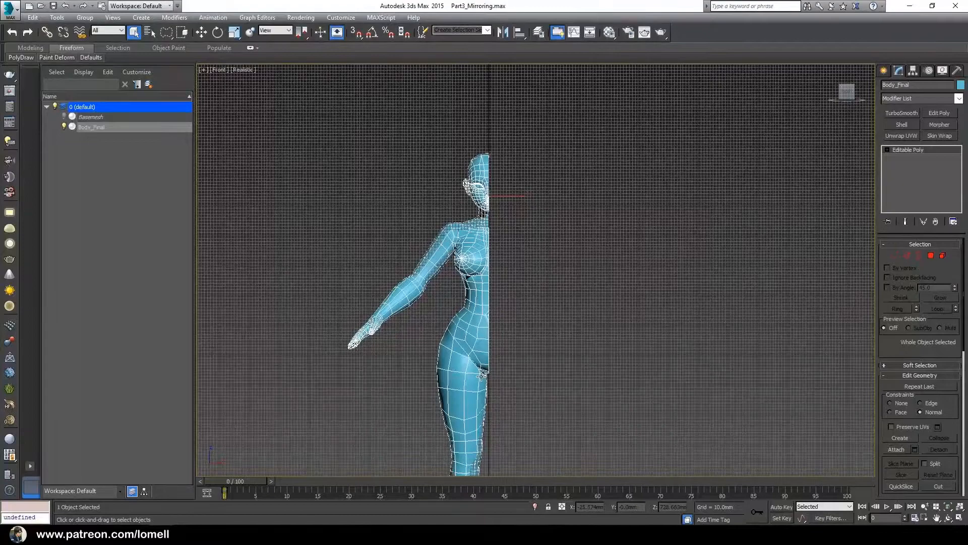
pyautogui.press('g')
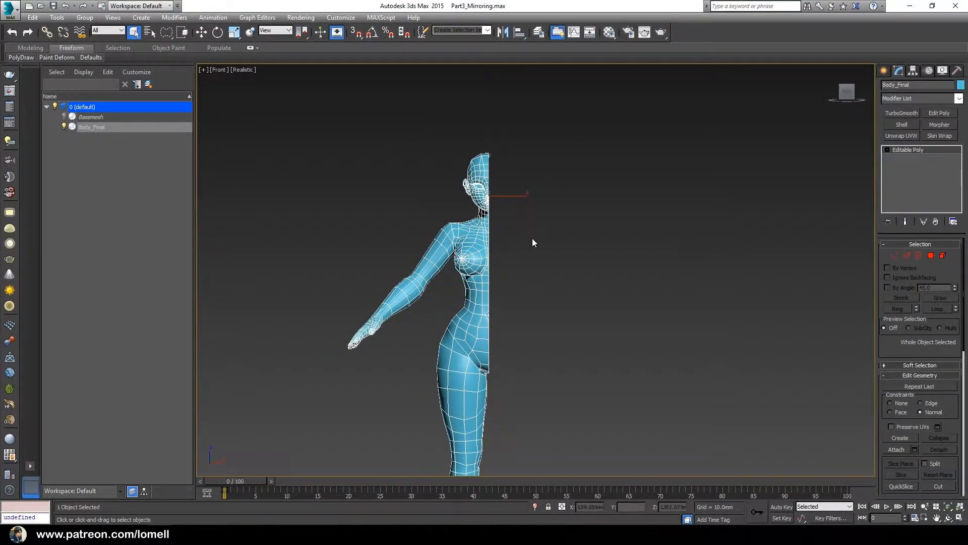
pyautogui.scroll(5, 500, 268)
pyautogui.scroll(1, 500, 268)
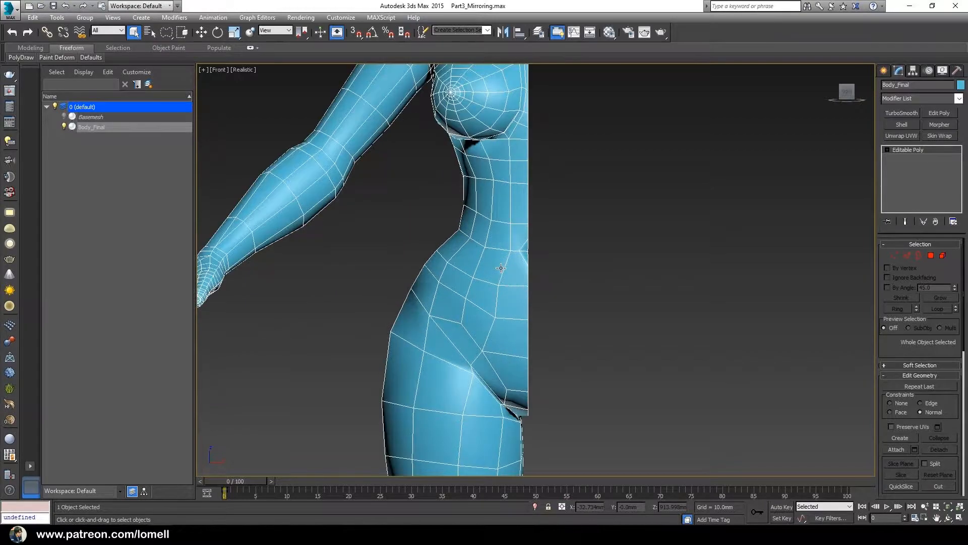
pyautogui.scroll(-4, 493, 307)
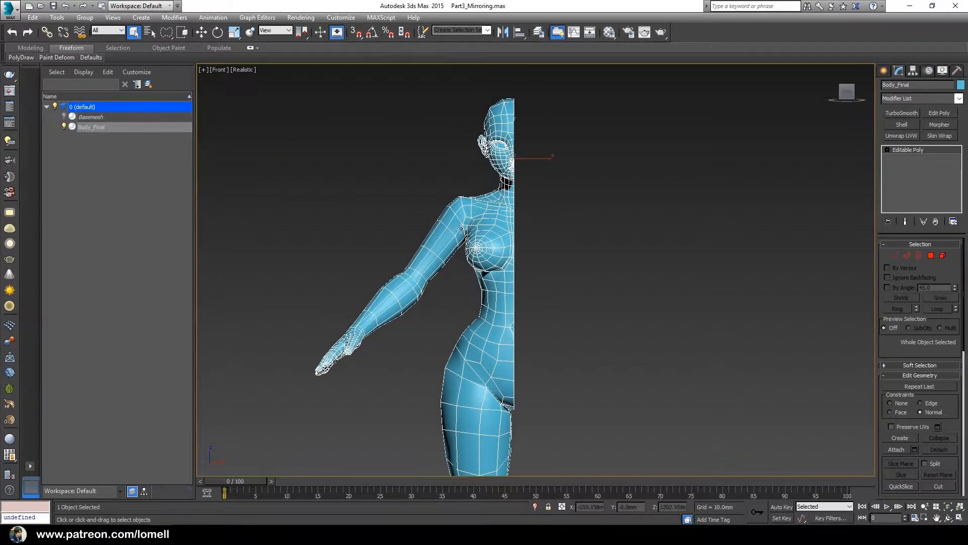
# Enter vertex editing on Body_Final and switch the selection region to the rectangular shape.
pyautogui.click(895, 256)
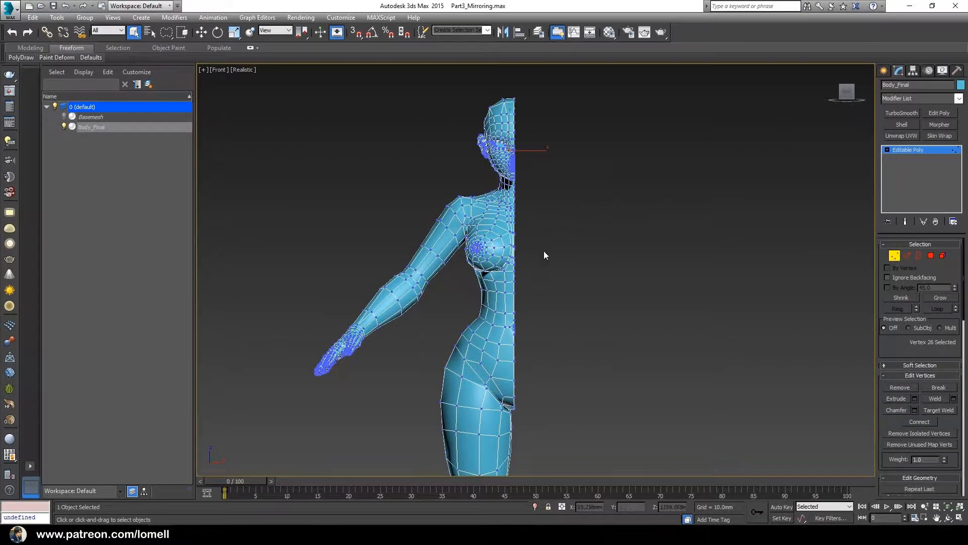
pyautogui.moveTo(470, 343); pyautogui.dragTo(470, 292, button='middle')
pyautogui.scroll(3, 470, 292)
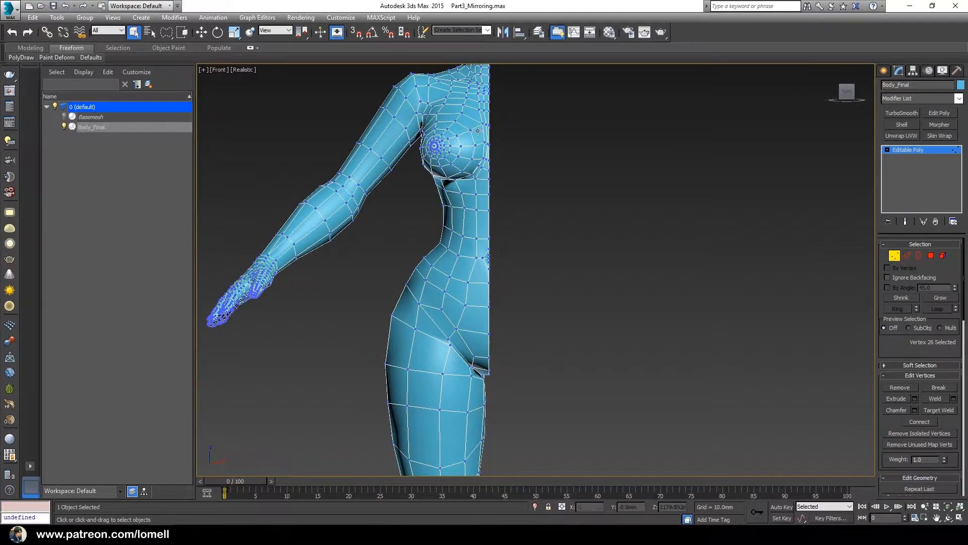
pyautogui.moveTo(167, 32); pyautogui.dragTo(166, 52)
pyautogui.scroll(5, 480, 282)
pyautogui.scroll(-7, 480, 283)
pyautogui.moveTo(480, 361); pyautogui.dragTo(504, 336, button='middle')
pyautogui.scroll(3, 504, 336)
pyautogui.scroll(-3, 494, 304)
pyautogui.scroll(3, 489, 288)
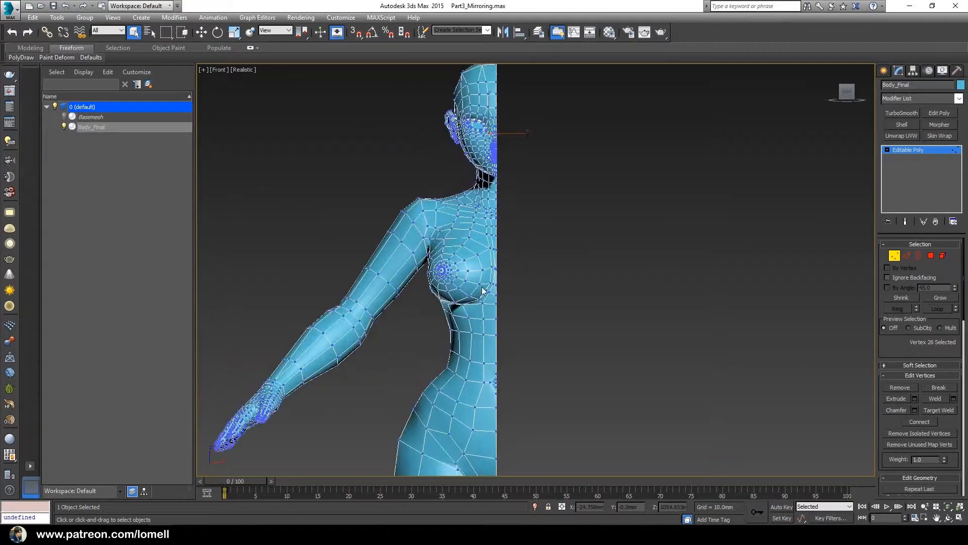
pyautogui.scroll(-4, 484, 267)
pyautogui.moveTo(484, 260); pyautogui.dragTo(506, 267, button='middle')
pyautogui.scroll(2, 504, 253)
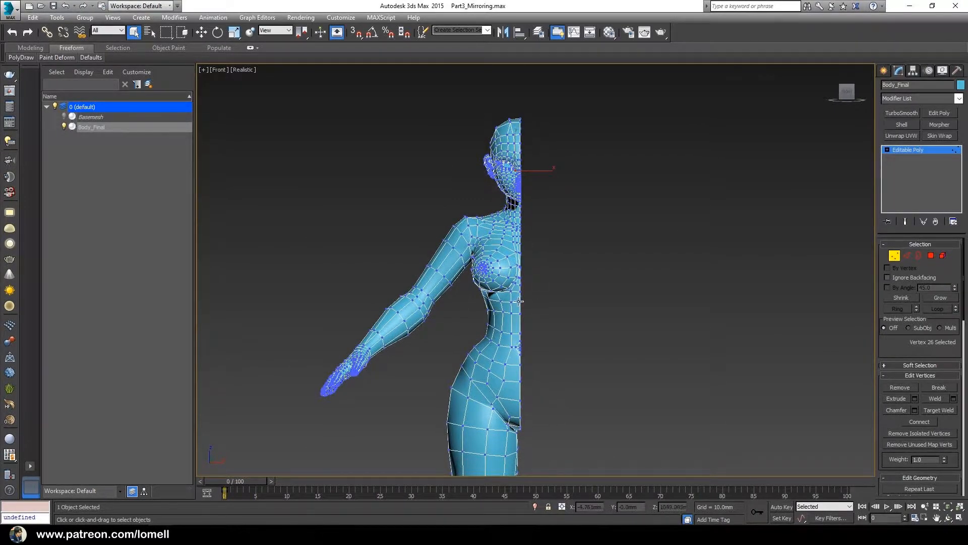
# Select all open border edges of Body_Final at the Border level, in perspective view.
pyautogui.click(916, 256)
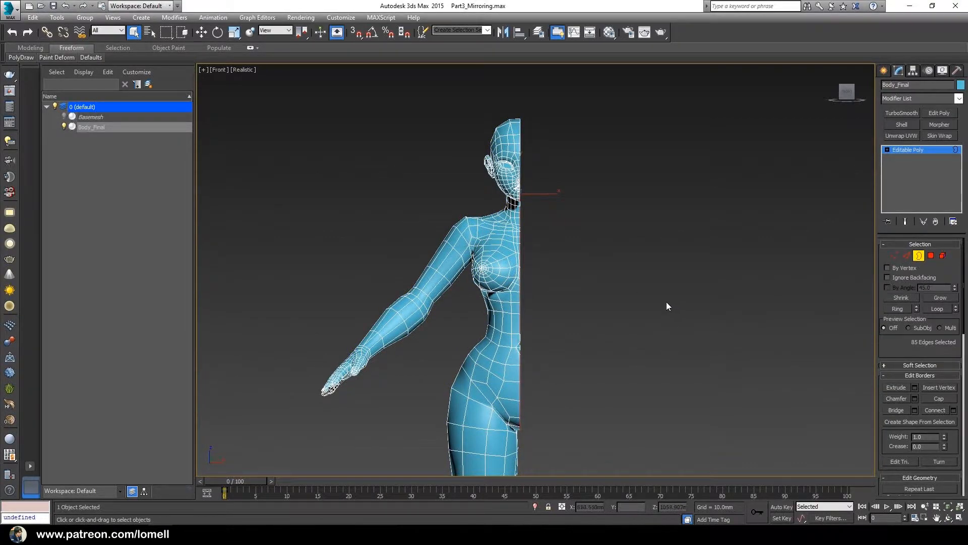
pyautogui.press('p')
pyautogui.keyDown('alt'); pyautogui.moveTo(587, 281); pyautogui.dragTo(494, 253, button='middle'); pyautogui.keyUp('alt')
pyautogui.hotkey('ctrl', 'a')
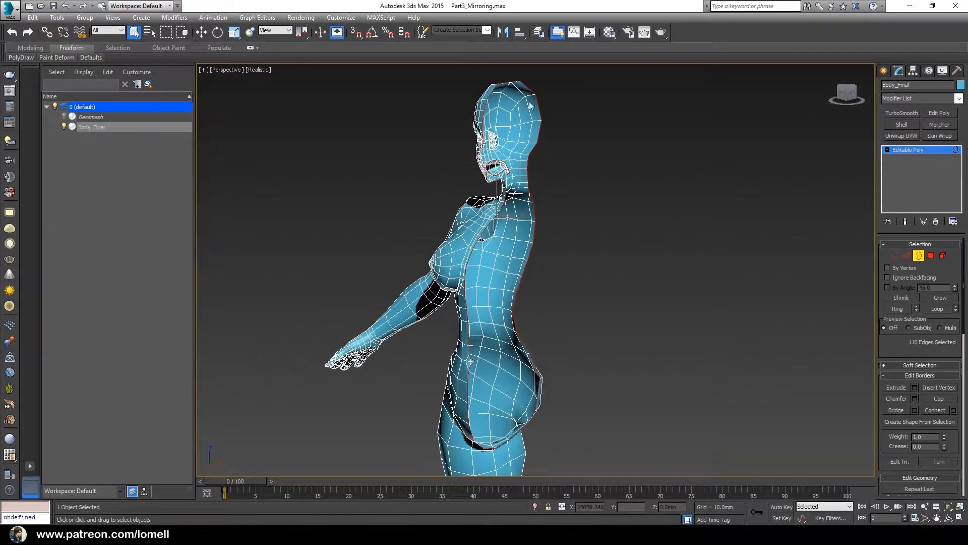
pyautogui.keyDown('alt'); pyautogui.moveTo(428, 319); pyautogui.dragTo(484, 317, button='middle'); pyautogui.keyUp('alt')
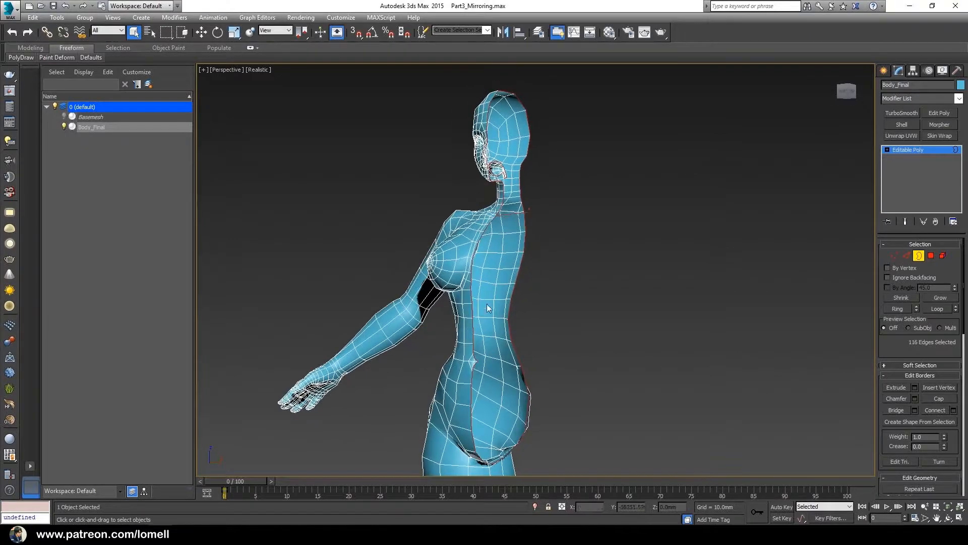
pyautogui.keyDown('alt'); pyautogui.moveTo(498, 376); pyautogui.dragTo(479, 239, button='middle'); pyautogui.keyUp('alt')
pyautogui.scroll(3, 554, 262)
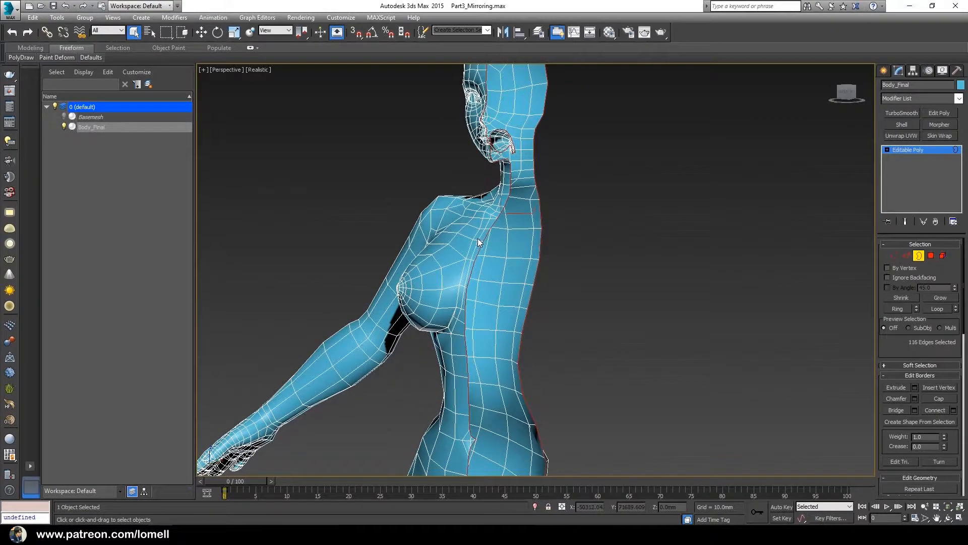
# Convert the selected border edges of Body_Final into a vertex selection.
pyautogui.click(891, 256)
pyautogui.keyDown('alt'); pyautogui.moveTo(748, 282); pyautogui.dragTo(651, 283, button='middle'); pyautogui.keyUp('alt')
pyautogui.hotkey('alt', 'z')
pyautogui.moveTo(412, 304); pyautogui.dragTo(441, 279)
pyautogui.keyDown('alt'); pyautogui.moveTo(442, 279); pyautogui.dragTo(428, 347, button='middle'); pyautogui.keyUp('alt')
pyautogui.keyDown('alt'); pyautogui.moveTo(471, 313); pyautogui.dragTo(437, 348, button='middle'); pyautogui.keyUp('alt')
pyautogui.press('z')
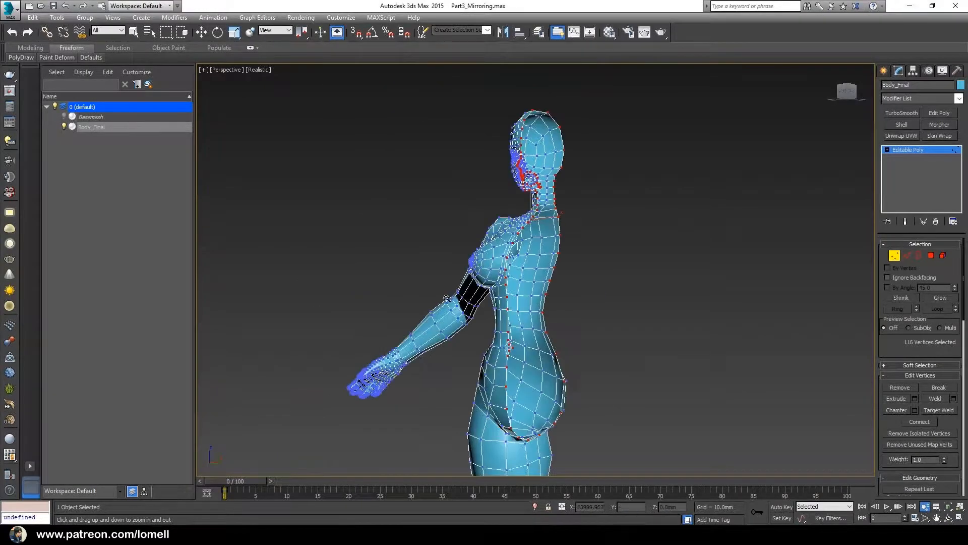
pyautogui.keyDown('alt'); pyautogui.moveTo(467, 215); pyautogui.dragTo(527, 218, button='middle'); pyautogui.keyUp('alt')
pyautogui.scroll(5, 553, 145)
pyautogui.keyDown('alt'); pyautogui.moveTo(449, 245); pyautogui.dragTo(482, 234, button='middle'); pyautogui.keyUp('alt')
pyautogui.scroll(3, 496, 247)
# Deselect the stray mouth vertices that lie off the centre line, working in a front wireframe view.
pyautogui.press('f')
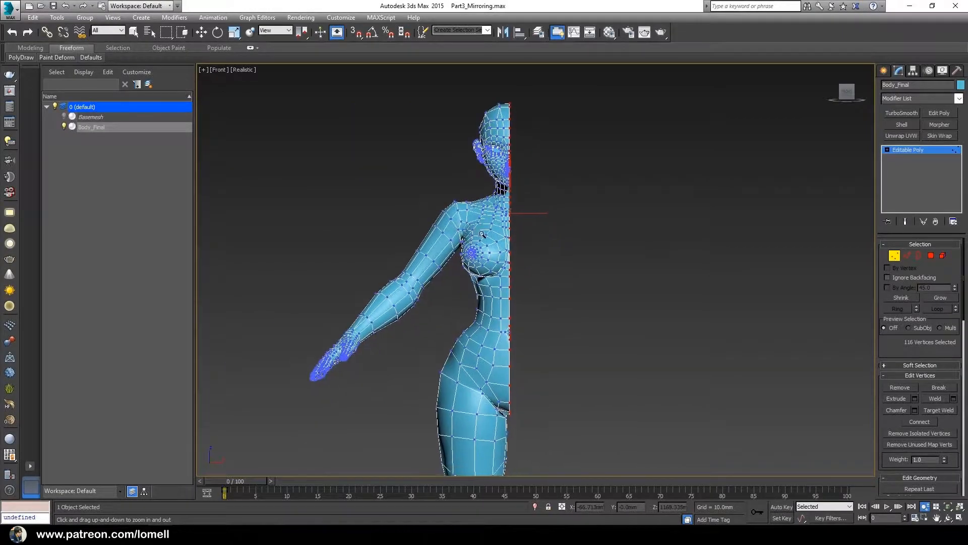
pyautogui.press('F3')
pyautogui.moveTo(505, 195); pyautogui.dragTo(507, 279, button='middle')
pyautogui.scroll(6, 508, 277)
pyautogui.moveTo(507, 223); pyautogui.dragTo(494, 275, button='middle')
pyautogui.scroll(2, 494, 275)
pyautogui.scroll(6, 494, 275)
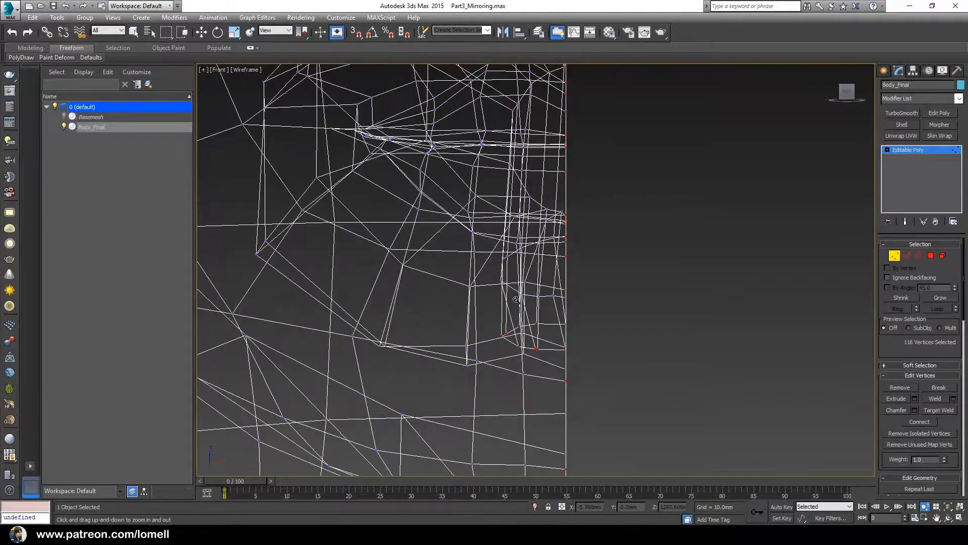
pyautogui.scroll(-4, 477, 339)
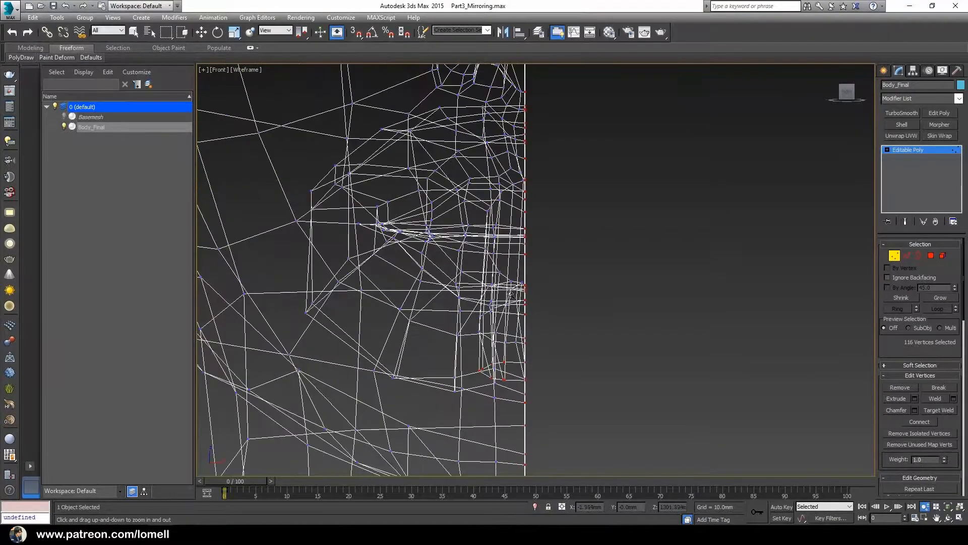
pyautogui.moveTo(487, 309); pyautogui.dragTo(507, 263, button='middle')
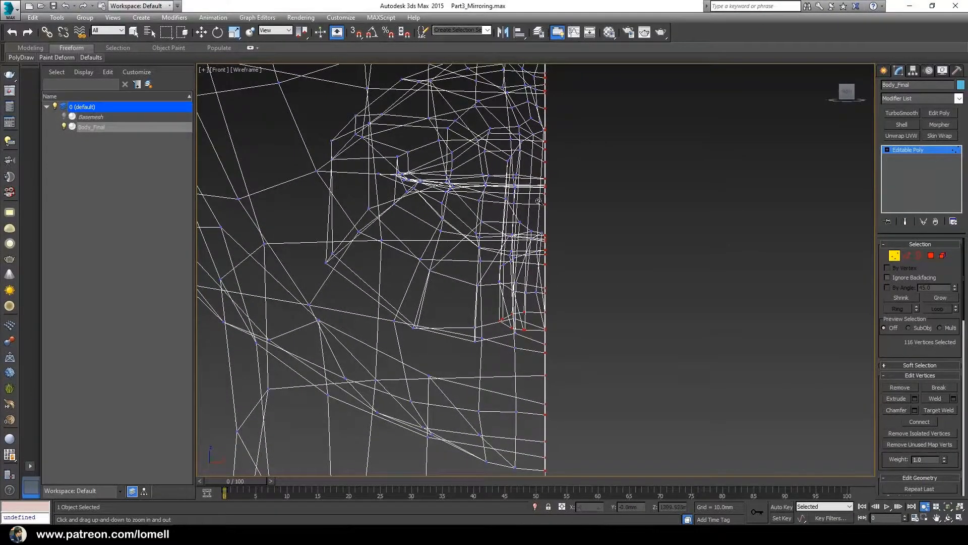
pyautogui.moveTo(456, 198); pyautogui.dragTo(432, 224, button='middle')
pyautogui.rightClick(336, 172)
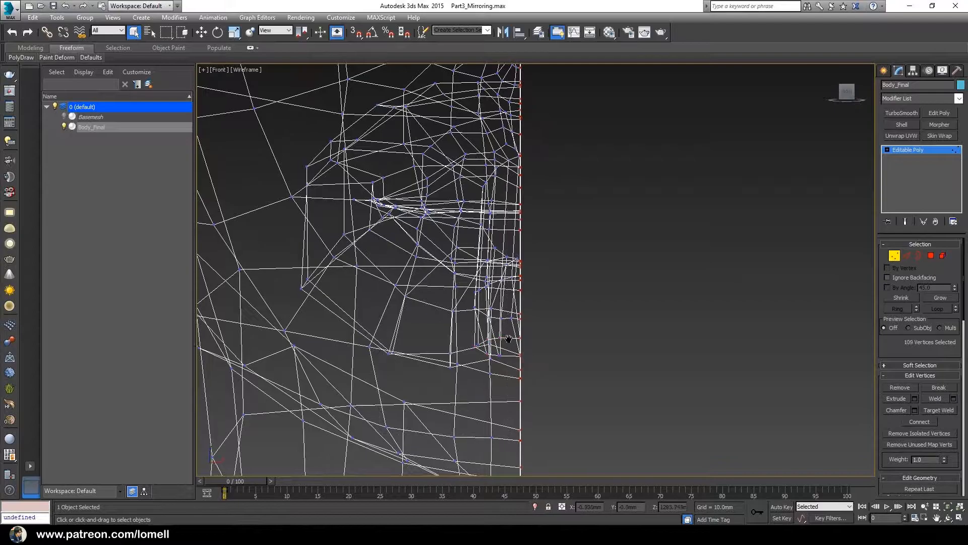
# Examine the selected centre-line vertices from the mouth and top of the head down to the crotch.
pyautogui.moveTo(511, 339); pyautogui.dragTo(487, 344, button='middle')
pyautogui.scroll(6, 488, 343)
pyautogui.scroll(-6, 487, 344)
pyautogui.moveTo(489, 106); pyautogui.dragTo(504, 349, button='middle')
pyautogui.moveTo(470, 136); pyautogui.dragTo(496, 402, button='middle')
pyautogui.scroll(-2, 482, 339)
pyautogui.moveTo(493, 222); pyautogui.dragTo(494, 311, button='middle')
pyautogui.scroll(-2, 494, 311)
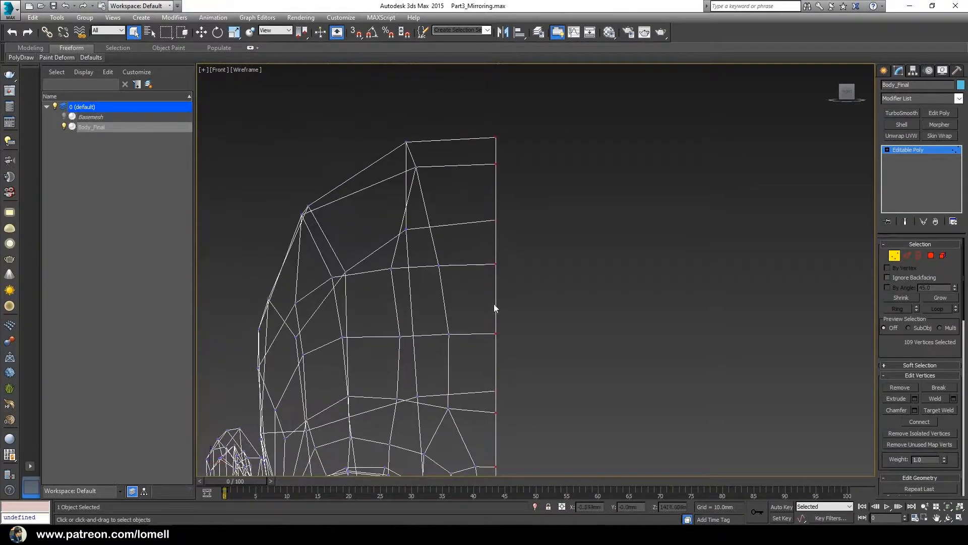
pyautogui.moveTo(484, 369); pyautogui.dragTo(470, 222, button='middle')
pyautogui.moveTo(480, 403); pyautogui.dragTo(480, 151, button='middle')
pyautogui.scroll(3, 479, 301)
pyautogui.moveTo(486, 353); pyautogui.dragTo(504, 171, button='middle')
pyautogui.moveTo(489, 429); pyautogui.dragTo(485, 200, button='middle')
pyautogui.scroll(-3, 485, 202)
pyautogui.scroll(-6, 483, 298)
pyautogui.moveTo(483, 344); pyautogui.dragTo(481, 324, button='middle')
pyautogui.scroll(3, 480, 285)
# Activate the Scale tool and inspect the centre-line vertices on the head, torso and hips in front and perspective views.
pyautogui.click(235, 33)
pyautogui.moveTo(376, 132); pyautogui.dragTo(378, 183, button='middle')
pyautogui.moveTo(430, 128); pyautogui.dragTo(428, 348, button='middle')
pyautogui.scroll(3, 444, 318)
pyautogui.scroll(-3, 456, 291)
pyautogui.moveTo(443, 299); pyautogui.dragTo(450, 320, button='middle')
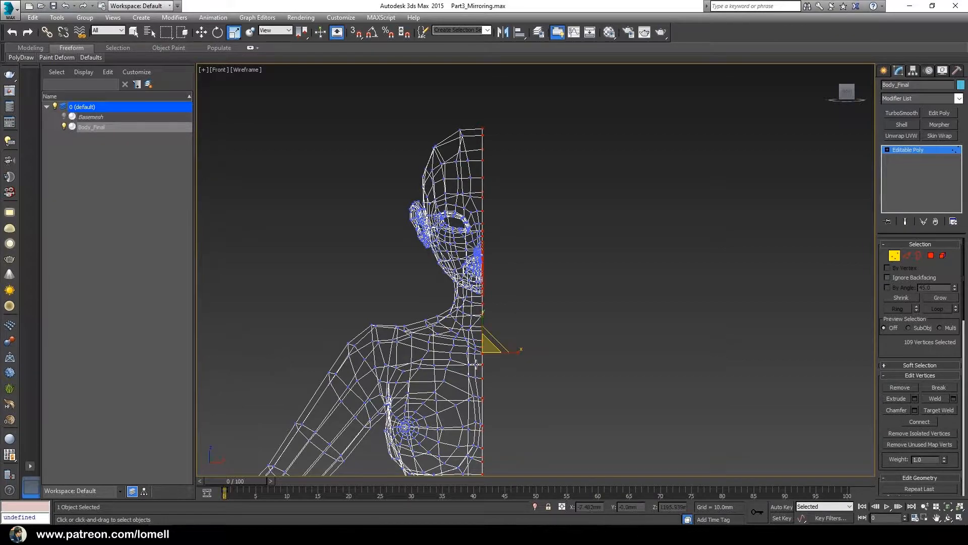
pyautogui.moveTo(500, 313); pyautogui.dragTo(521, 291, button='middle')
pyautogui.scroll(-5, 505, 150)
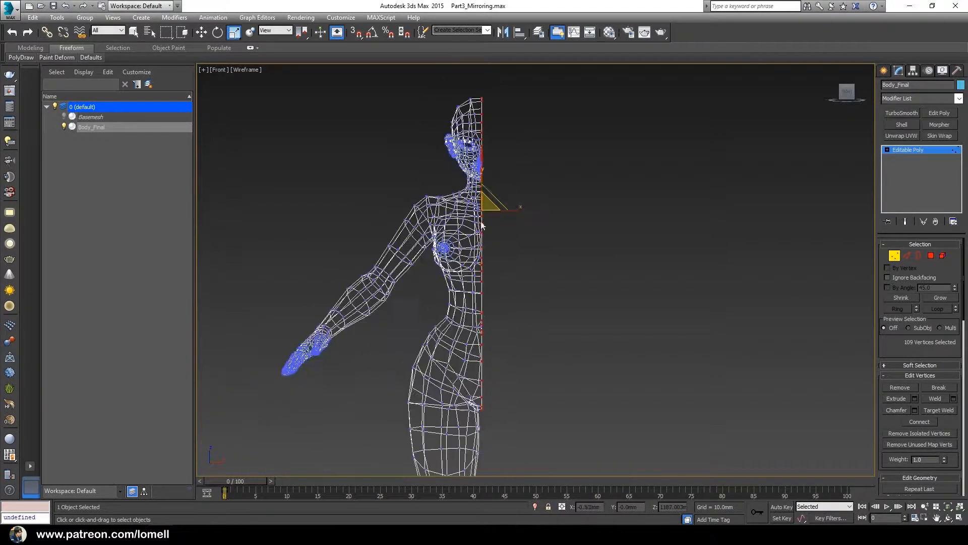
pyautogui.moveTo(494, 286); pyautogui.dragTo(513, 359, button='middle')
pyautogui.scroll(6, 514, 359)
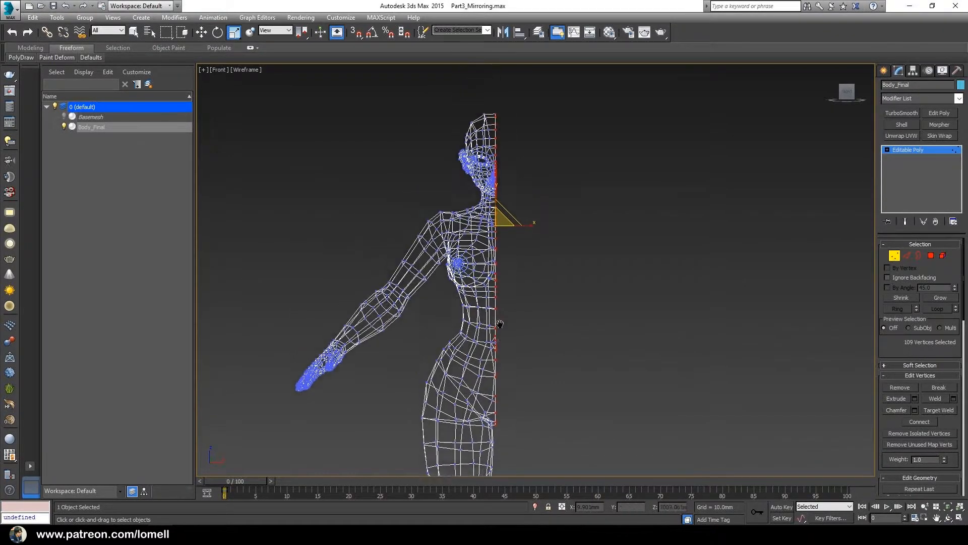
pyautogui.moveTo(503, 230); pyautogui.dragTo(476, 184, button='middle')
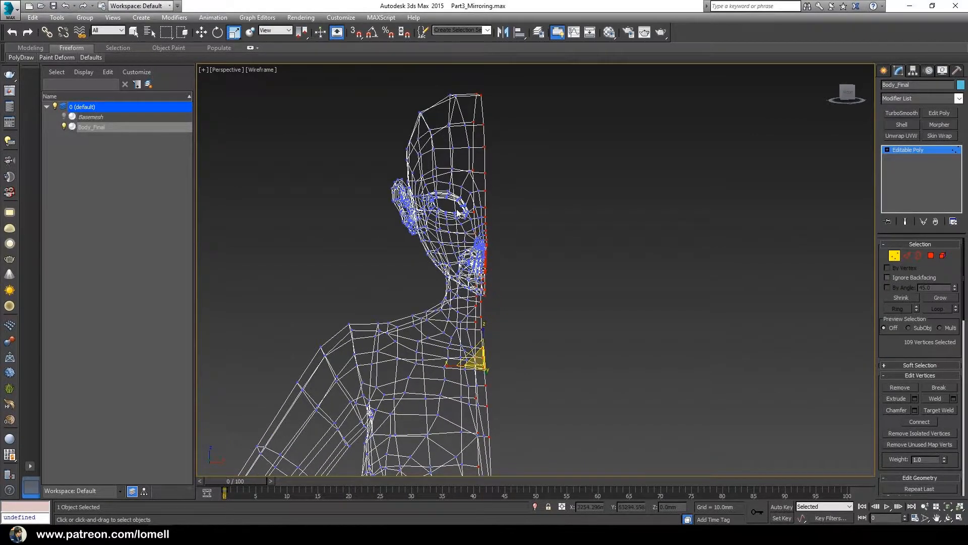
pyautogui.moveTo(464, 255); pyautogui.dragTo(499, 283, button='middle')
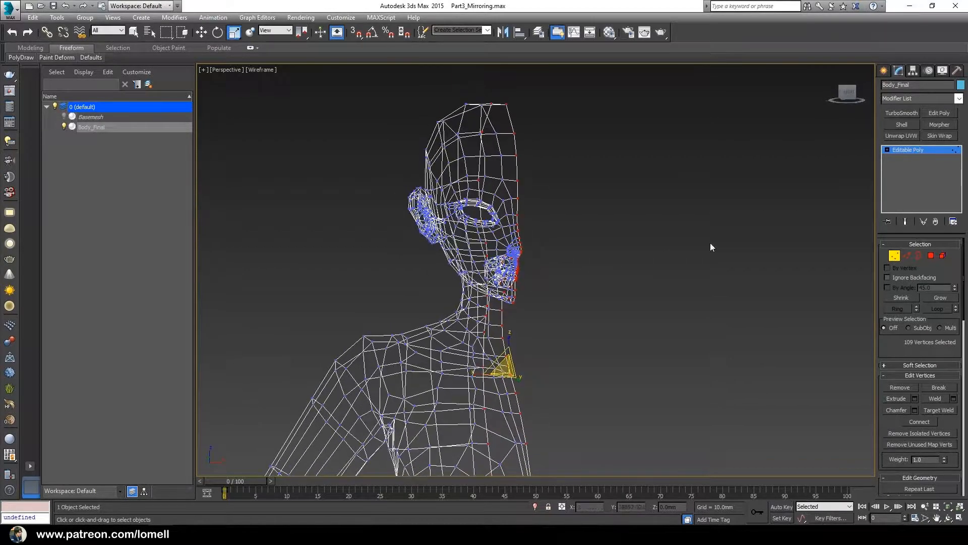
# Leave vertex level, restore shaded display and add a Symmetry modifier to Body_Final on the X mirror axis with Flip enabled.
pyautogui.click(939, 151)
pyautogui.press('F3')
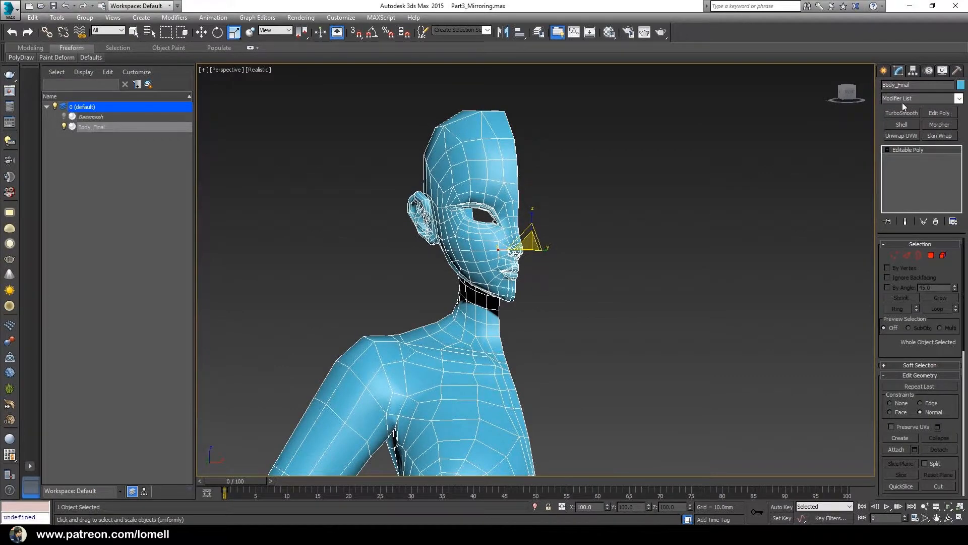
pyautogui.click(959, 99)
pyautogui.moveTo(961, 144); pyautogui.dragTo(964, 349)
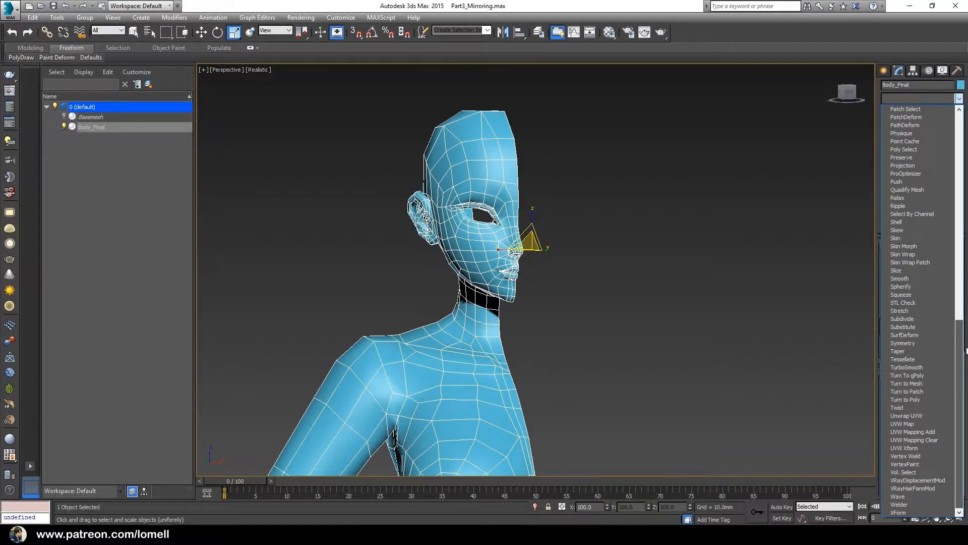
pyautogui.click(899, 343)
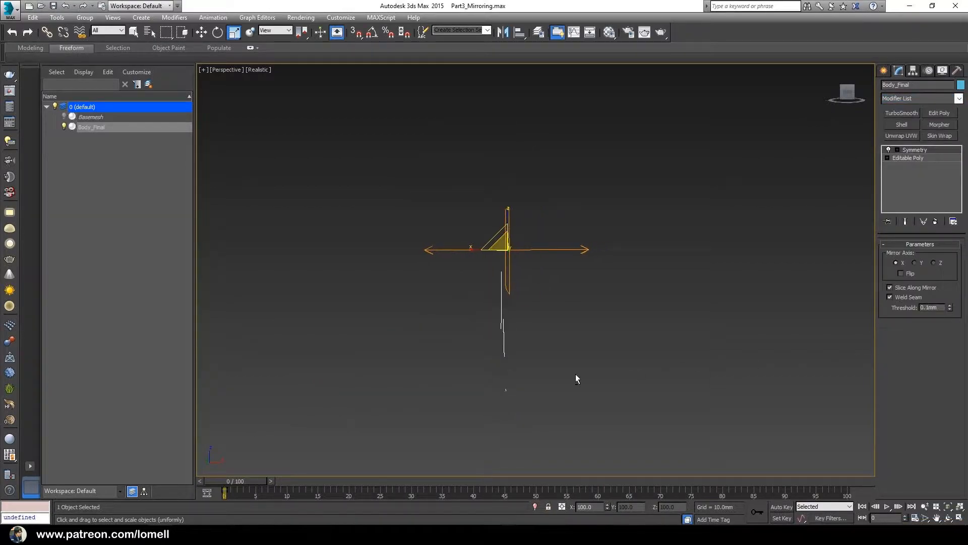
pyautogui.click(901, 273)
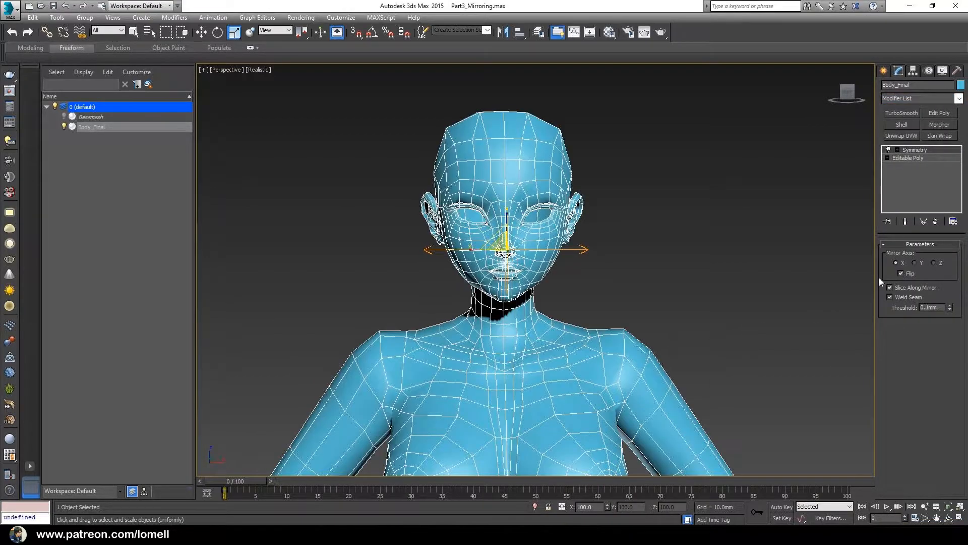
# Examine the mirrored face, neck and chest around the centre seam from the front and at an angle.
pyautogui.scroll(-2, 470, 316)
pyautogui.scroll(3, 469, 316)
pyautogui.scroll(-3, 470, 316)
pyautogui.moveTo(474, 253); pyautogui.dragTo(501, 312, button='middle')
pyautogui.scroll(3, 501, 312)
pyautogui.scroll(2, 486, 348)
pyautogui.scroll(-3, 486, 347)
pyautogui.keyDown('alt'); pyautogui.moveTo(486, 348); pyautogui.dragTo(522, 346, button='middle'); pyautogui.keyUp('alt')
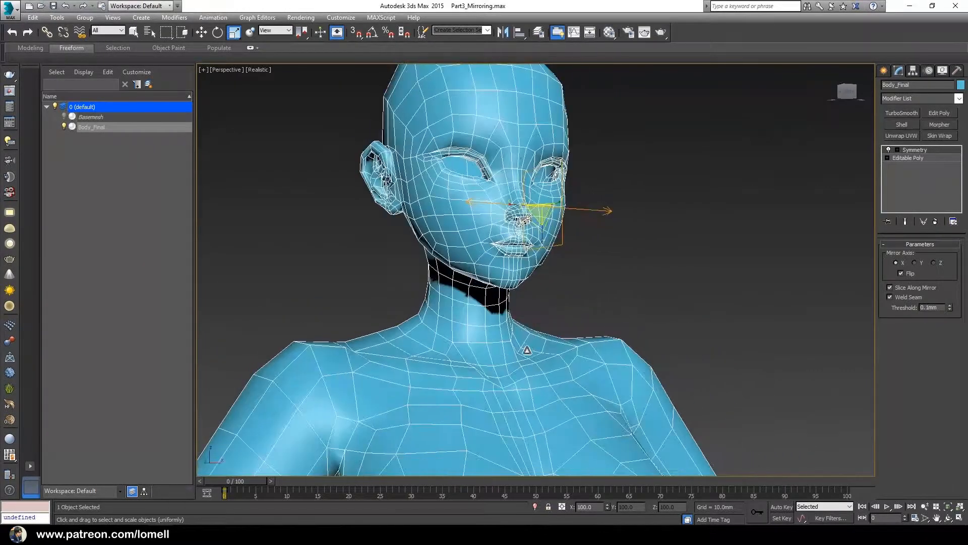
# Add a TurboSmooth modifier above Symmetry on Body_Final and view the whole upper body.
pyautogui.click(901, 113)
pyautogui.keyDown('alt'); pyautogui.moveTo(635, 330); pyautogui.dragTo(515, 326, button='middle'); pyautogui.keyUp('alt')
pyautogui.scroll(-3, 625, 289)
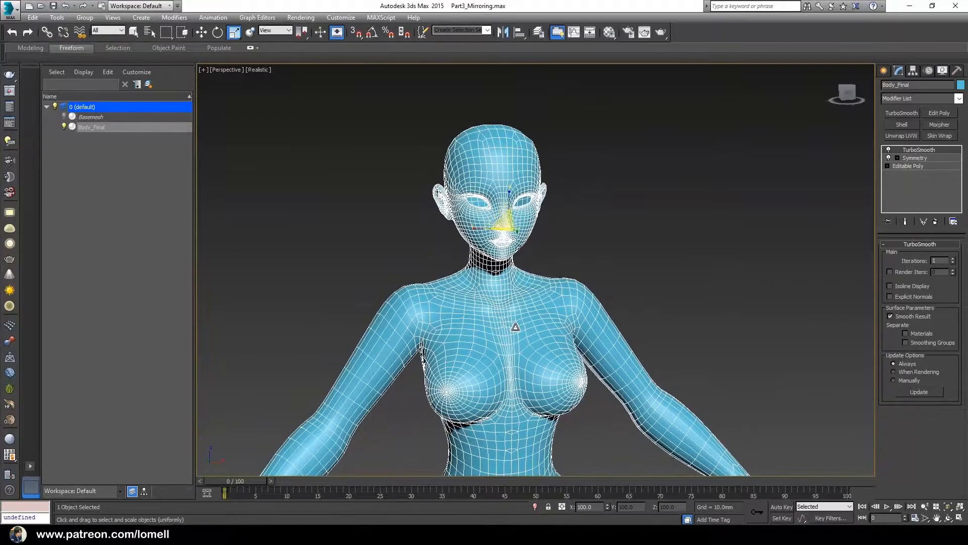
# Examine the smoothed topology along the centre seam of the chest at close range.
pyautogui.scroll(3, 515, 326)
pyautogui.hotkey('alt', 'z')
pyautogui.moveTo(512, 320); pyautogui.dragTo(510, 234)
pyautogui.press('r')
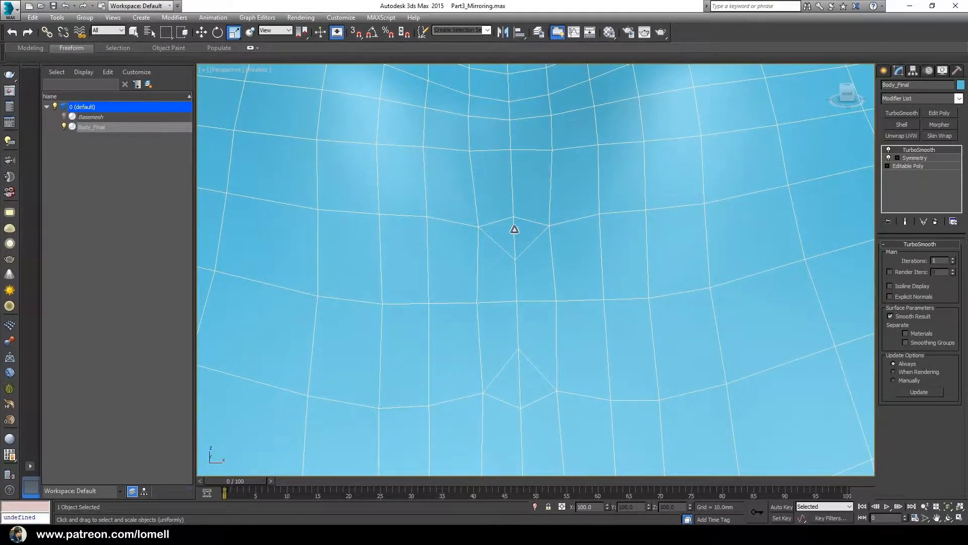
pyautogui.scroll(2, 514, 234)
pyautogui.scroll(-2, 517, 260)
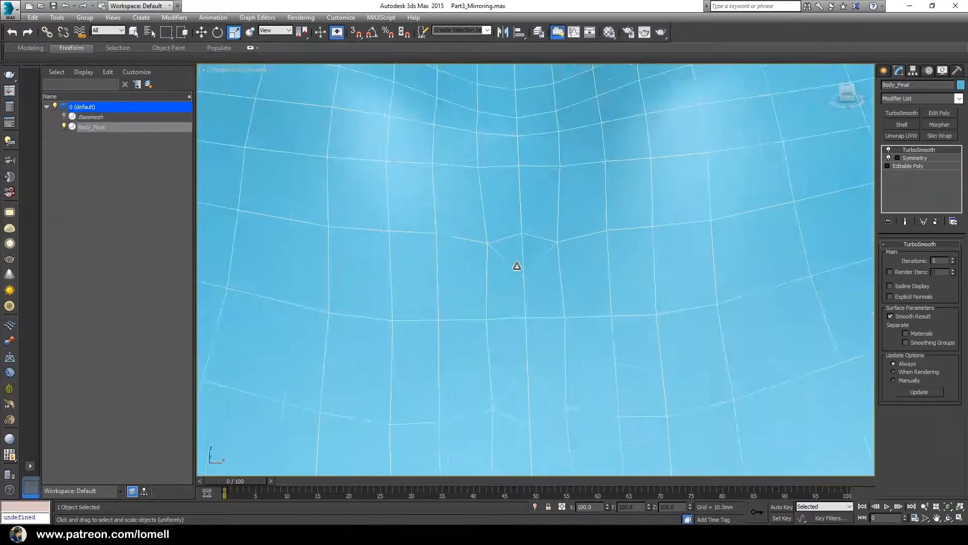
pyautogui.scroll(-2, 520, 278)
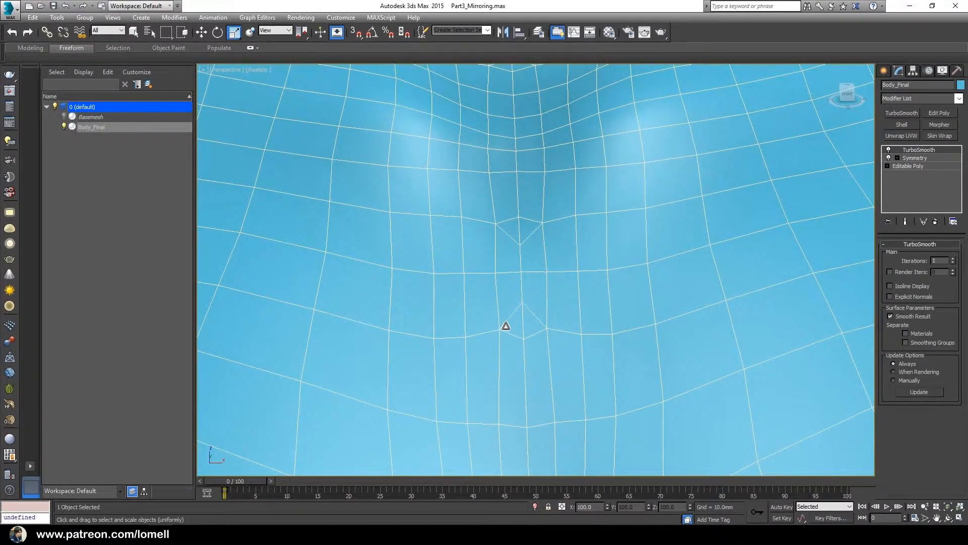
pyautogui.scroll(4, 517, 329)
pyautogui.moveTo(518, 320)
pyautogui.mouseDown(button='middle')
pyautogui.moveTo(519, 348)
pyautogui.moveTo(521, 287)
pyautogui.moveTo(531, 313)
pyautogui.mouseUp(button='middle')
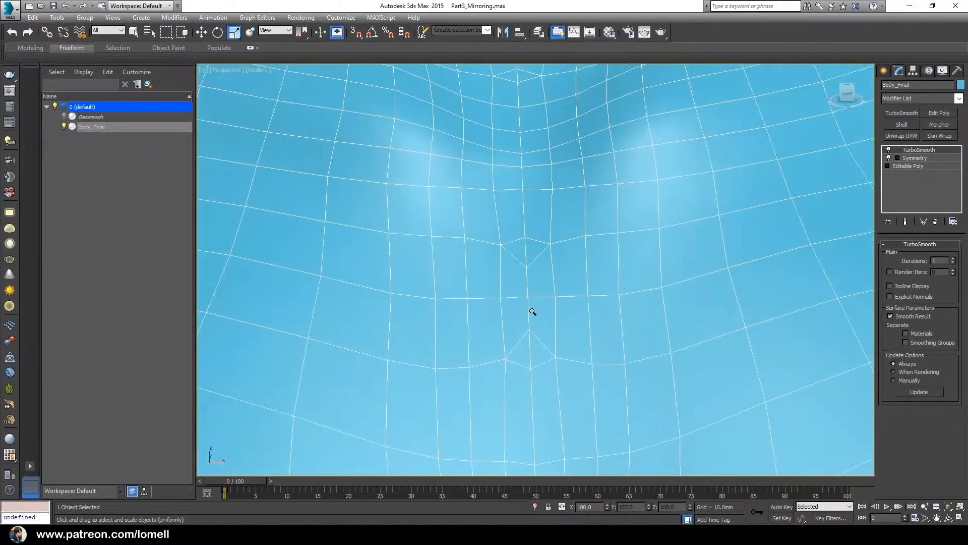
# At the Edge level of the Editable Poly, select two adjacent centre-line border edges on the chest and activate the Move tool.
pyautogui.click(908, 166)
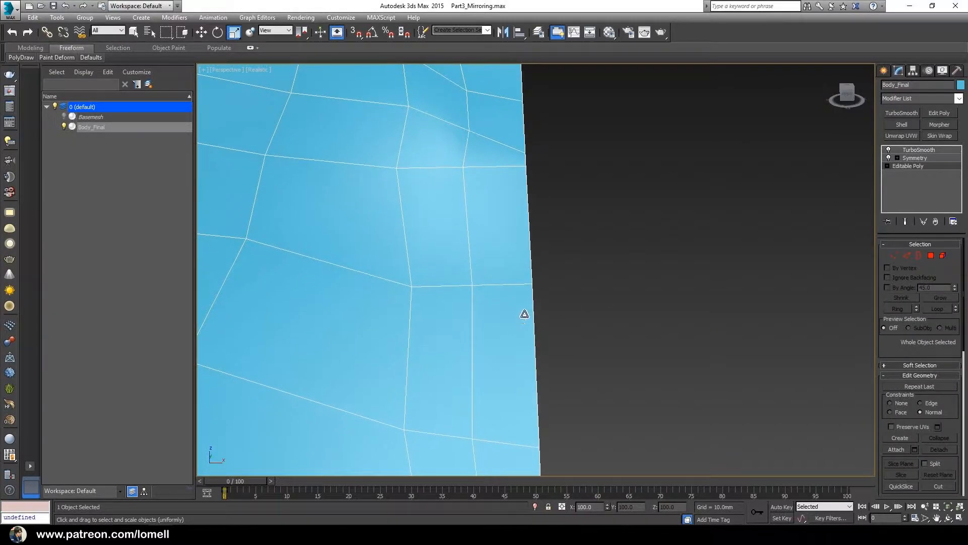
pyautogui.click(906, 256)
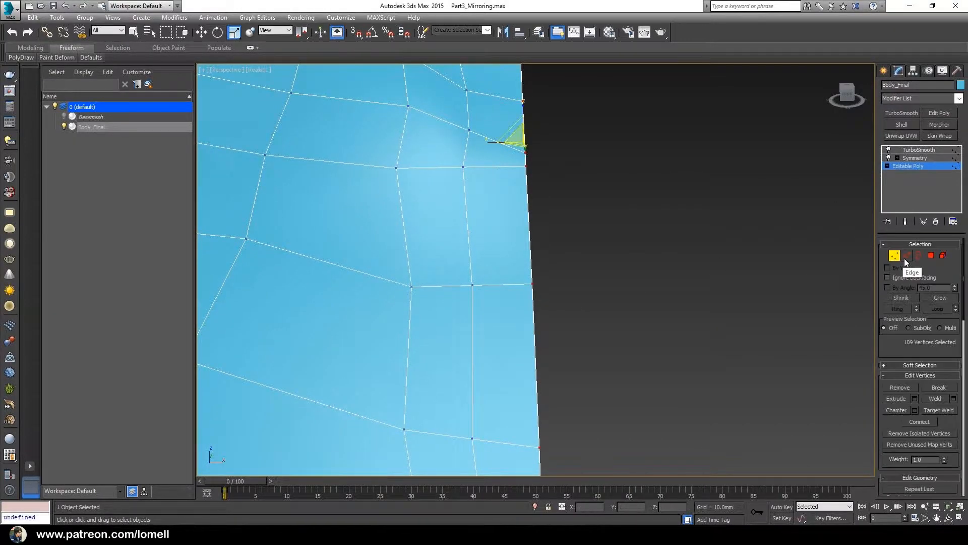
pyautogui.click(530, 214)
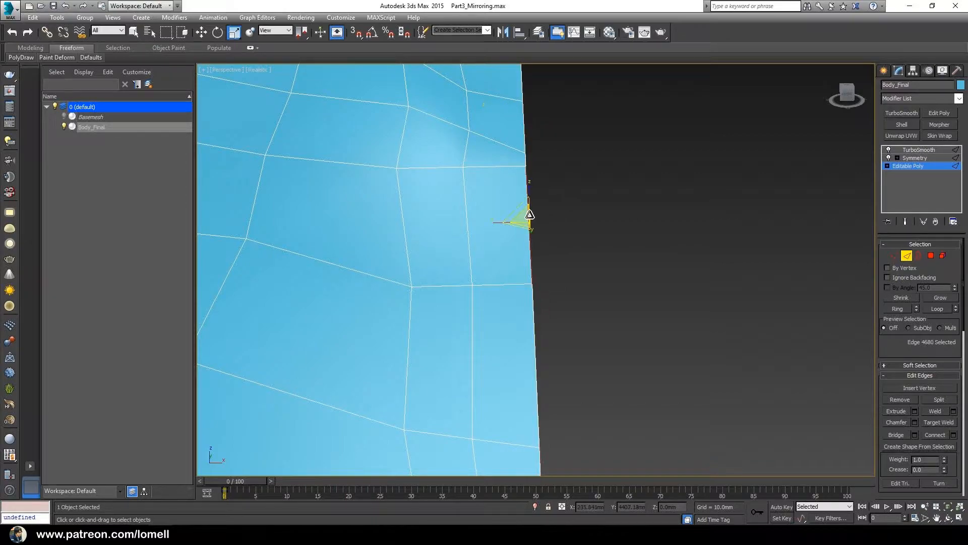
pyautogui.keyDown('ctrl'); pyautogui.click(533, 318); pyautogui.keyUp('ctrl')
pyautogui.moveTo(491, 349)
pyautogui.keyDown('alt'); pyautogui.mouseDown(button='middle')
pyautogui.moveTo(500, 351)
pyautogui.moveTo(498, 343)
pyautogui.mouseUp(button='middle'); pyautogui.keyUp('alt')
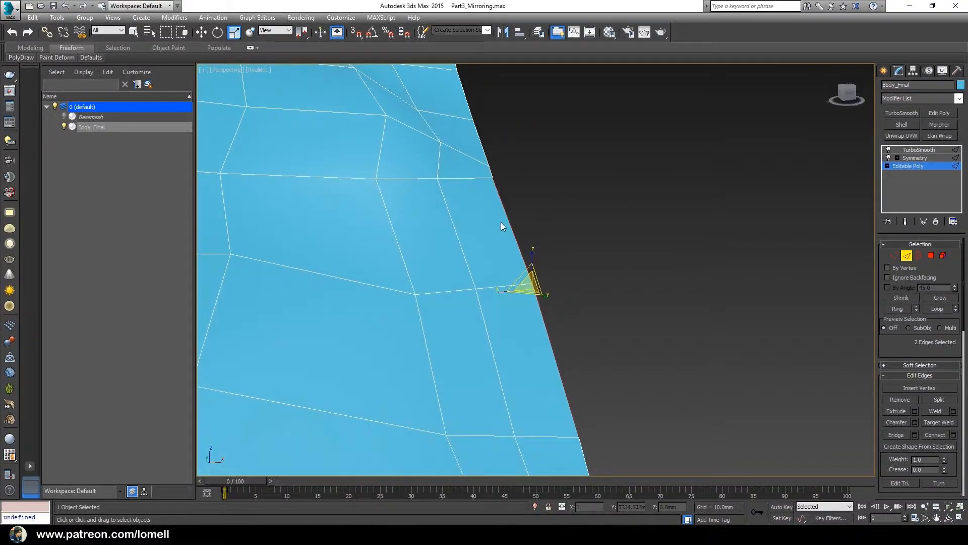
pyautogui.keyDown('alt'); pyautogui.moveTo(499, 302); pyautogui.dragTo(494, 329, button='middle'); pyautogui.keyUp('alt')
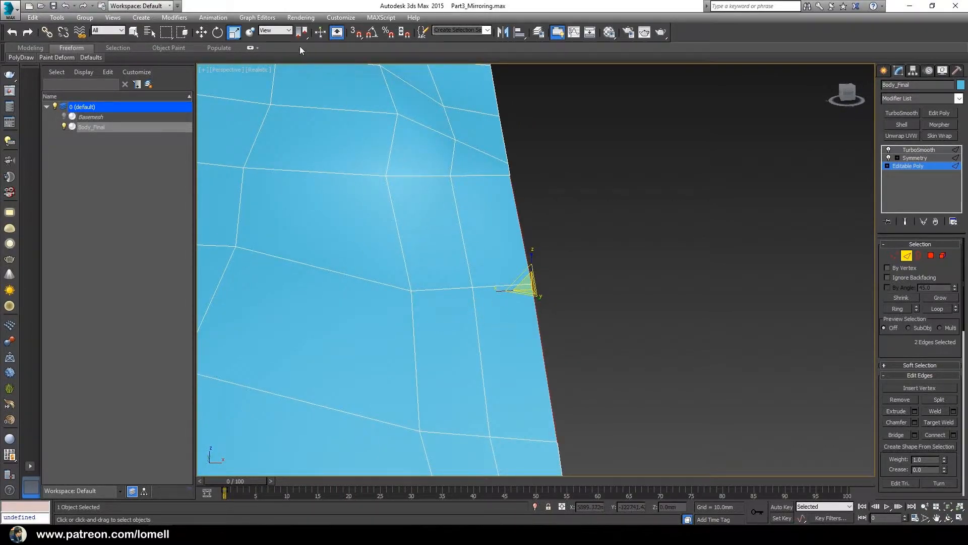
pyautogui.click(201, 31)
# Try to move the two selected border edges outward along the X axis.
pyautogui.keyDown('alt'); pyautogui.moveTo(454, 328); pyautogui.dragTo(552, 287, button='middle'); pyautogui.keyUp('alt')
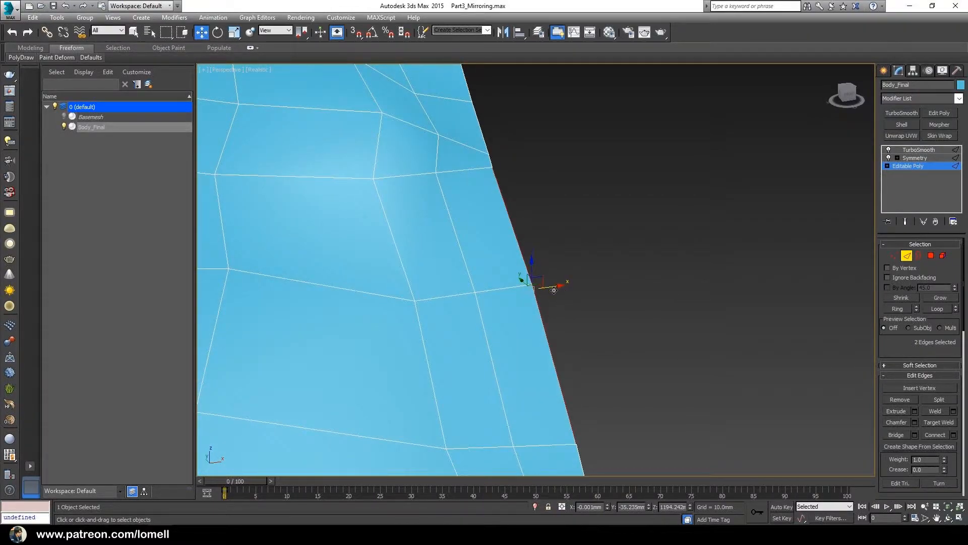
pyautogui.keyDown('shift'); pyautogui.moveTo(554, 288); pyautogui.dragTo(594, 282); pyautogui.keyUp('shift')
pyautogui.moveTo(555, 335)
pyautogui.keyDown('alt'); pyautogui.mouseDown(button='middle')
pyautogui.moveTo(504, 310)
pyautogui.moveTo(544, 327)
pyautogui.mouseUp(button='middle'); pyautogui.keyUp('alt')
pyautogui.scroll(-5, 888, 385)
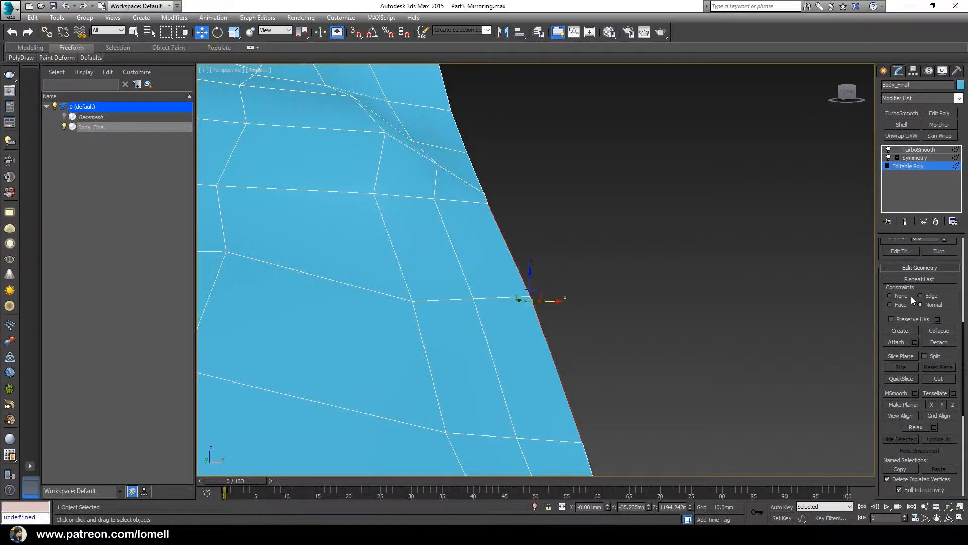
# Set the Edit Geometry constraint to None and move the two border edges past the centre line to X 1.241 mm.
pyautogui.click(888, 296)
pyautogui.scroll(2, 884, 305)
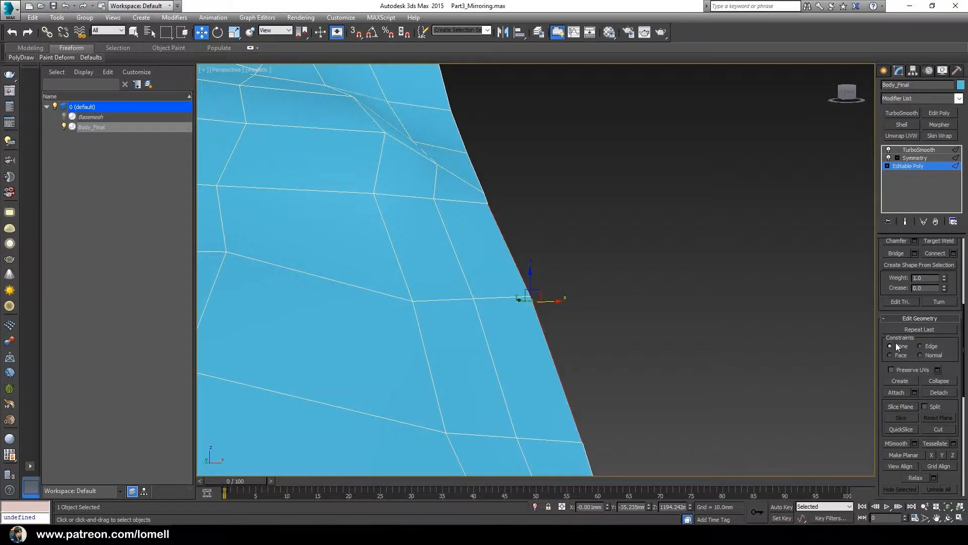
pyautogui.keyDown('alt'); pyautogui.moveTo(533, 379); pyautogui.dragTo(542, 336, button='middle'); pyautogui.keyUp('alt')
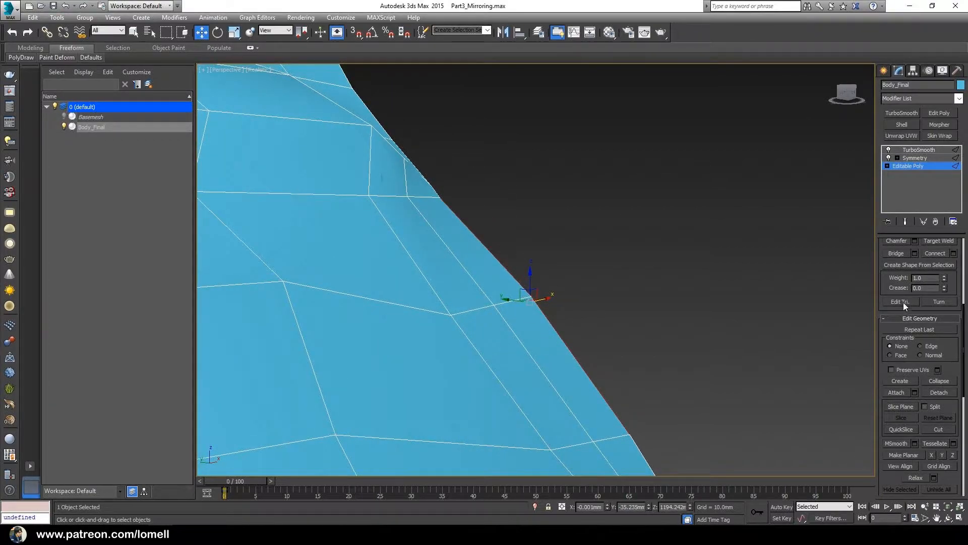
pyautogui.scroll(5, 895, 280)
pyautogui.keyDown('alt'); pyautogui.moveTo(575, 322); pyautogui.dragTo(562, 301, button='middle'); pyautogui.keyUp('alt')
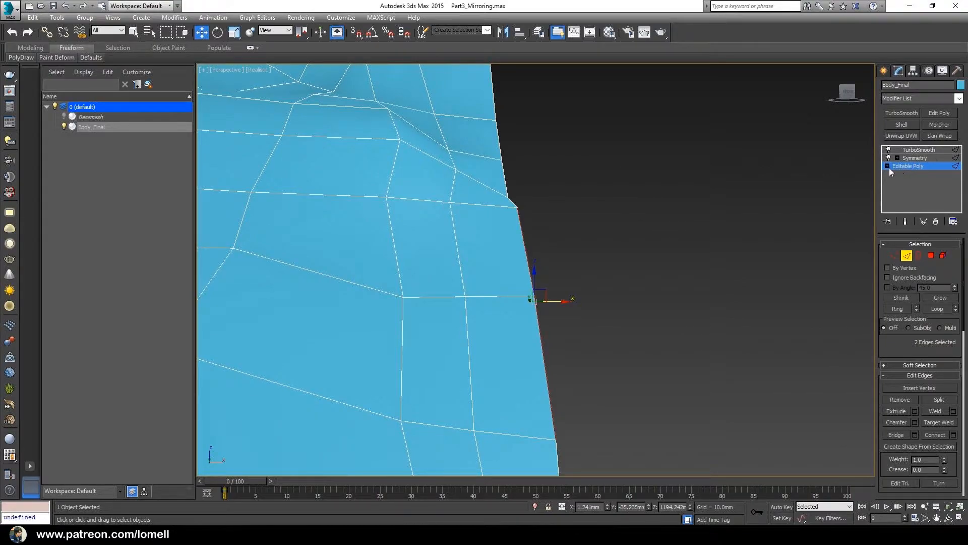
# Check how the displaced centre edges look at the Symmetry and TurboSmooth levels of the modifier stack.
pyautogui.click(923, 158)
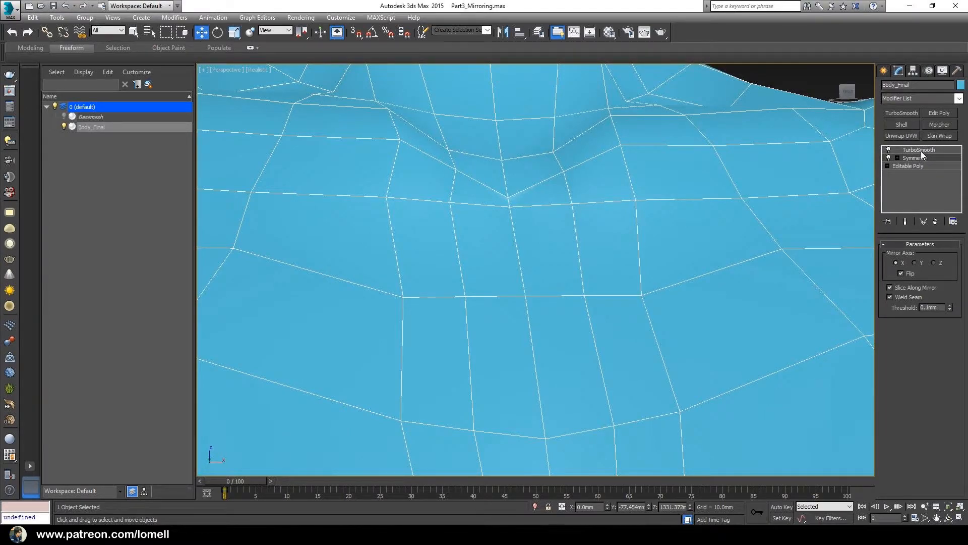
pyautogui.click(920, 150)
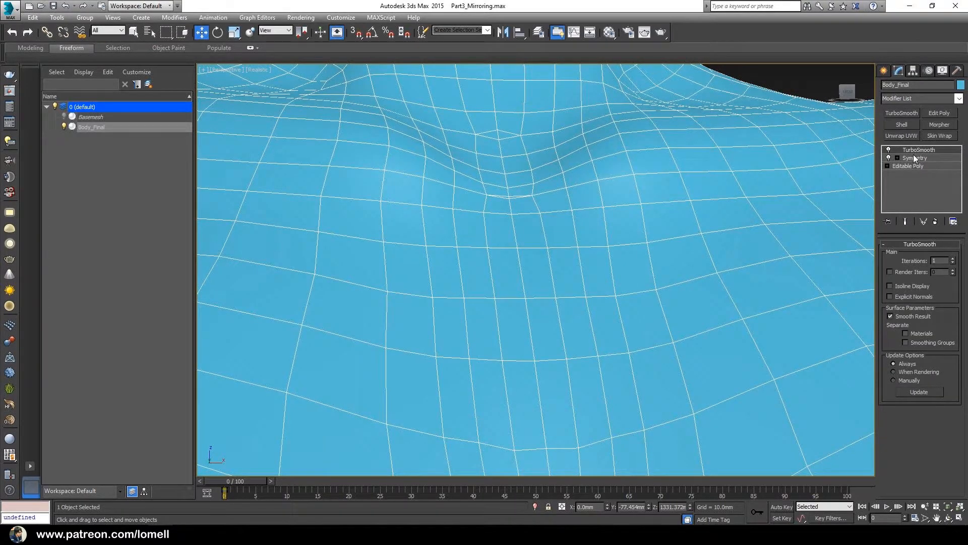
pyautogui.keyDown('alt'); pyautogui.moveTo(562, 266); pyautogui.dragTo(563, 277, button='middle'); pyautogui.keyUp('alt')
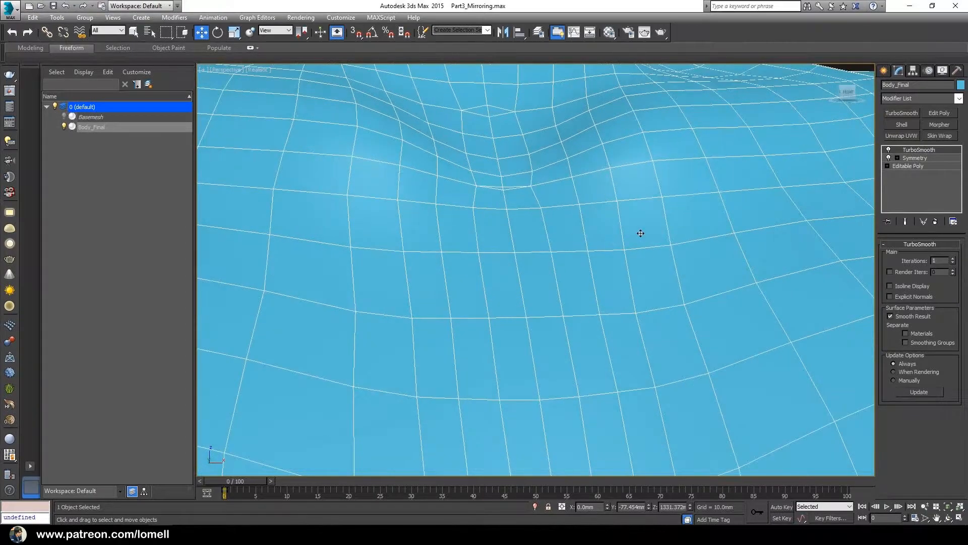
# Return to the Editable Poly level and show the end result of the stack on the chest seam.
pyautogui.click(921, 165)
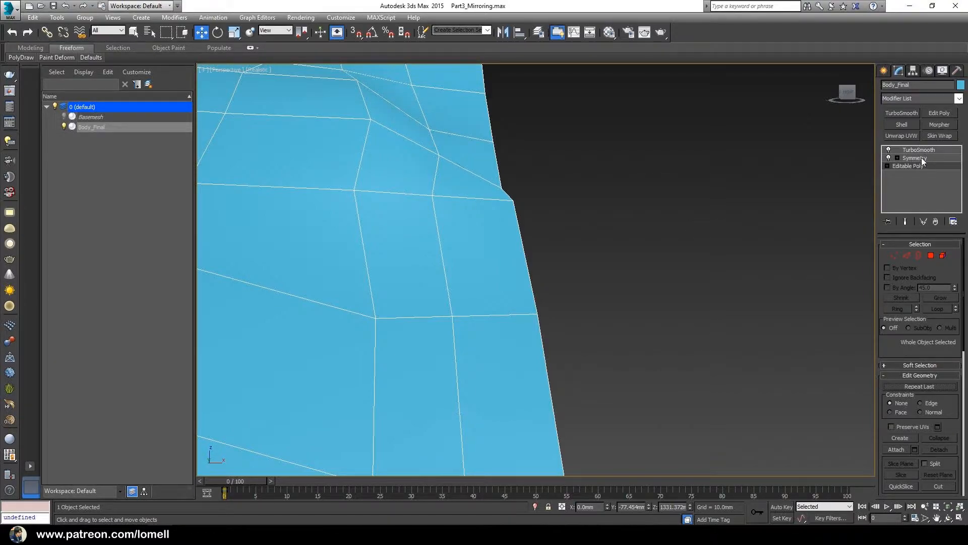
pyautogui.click(905, 226)
pyautogui.scroll(-5, 508, 324)
pyautogui.keyDown('alt'); pyautogui.moveTo(508, 325); pyautogui.dragTo(489, 230, button='middle'); pyautogui.keyUp('alt')
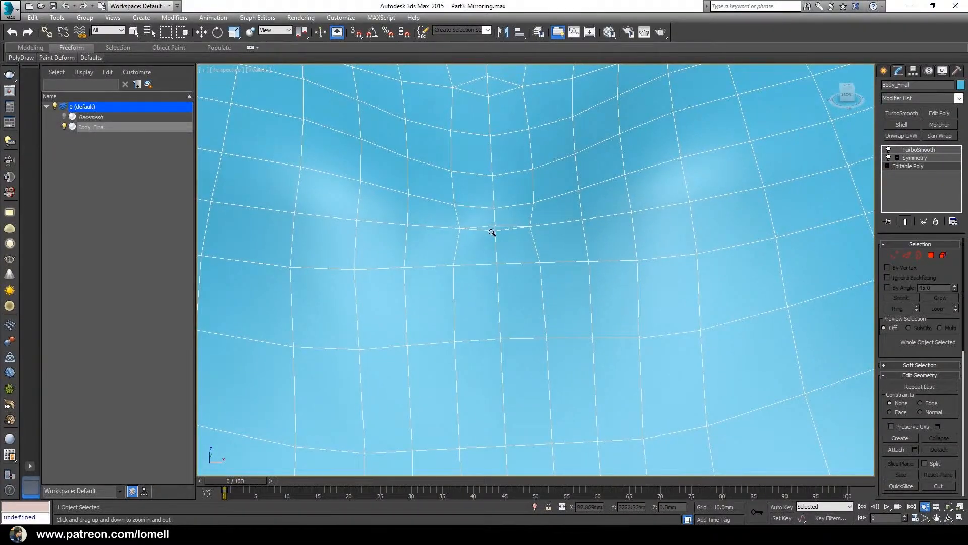
# At the Vertex level, select the single centre-line vertex at the pinched chest crease, using wireframe display.
pyautogui.click(894, 256)
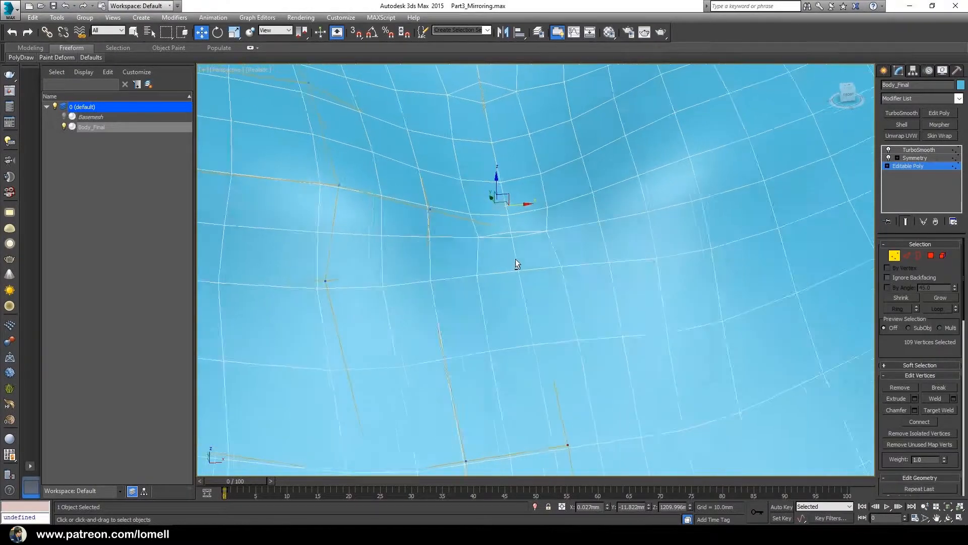
pyautogui.keyDown('alt'); pyautogui.moveTo(514, 258); pyautogui.dragTo(537, 253, button='middle'); pyautogui.keyUp('alt')
pyautogui.keyDown('alt'); pyautogui.moveTo(493, 207); pyautogui.dragTo(400, 189, button='middle'); pyautogui.keyUp('alt')
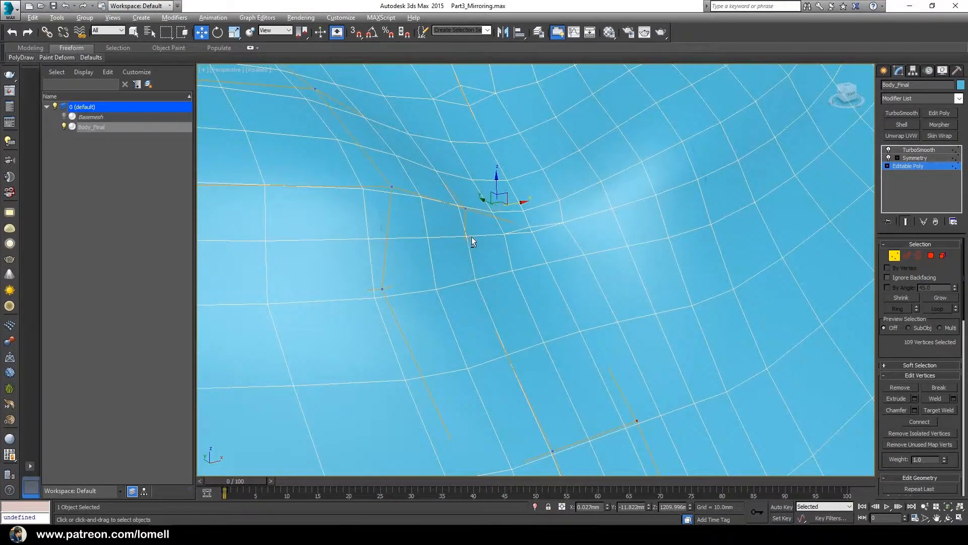
pyautogui.keyDown('alt'); pyautogui.moveTo(471, 235); pyautogui.dragTo(493, 238, button='middle'); pyautogui.keyUp('alt')
pyautogui.keyDown('alt'); pyautogui.moveTo(780, 193); pyautogui.dragTo(340, 208, button='middle'); pyautogui.keyUp('alt')
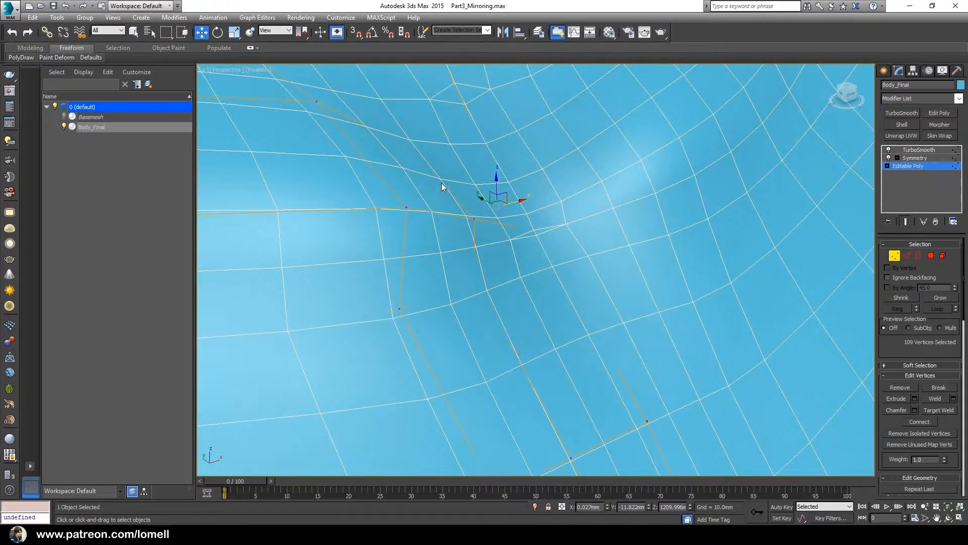
pyautogui.keyDown('alt'); pyautogui.moveTo(480, 248); pyautogui.dragTo(494, 252, button='middle'); pyautogui.keyUp('alt')
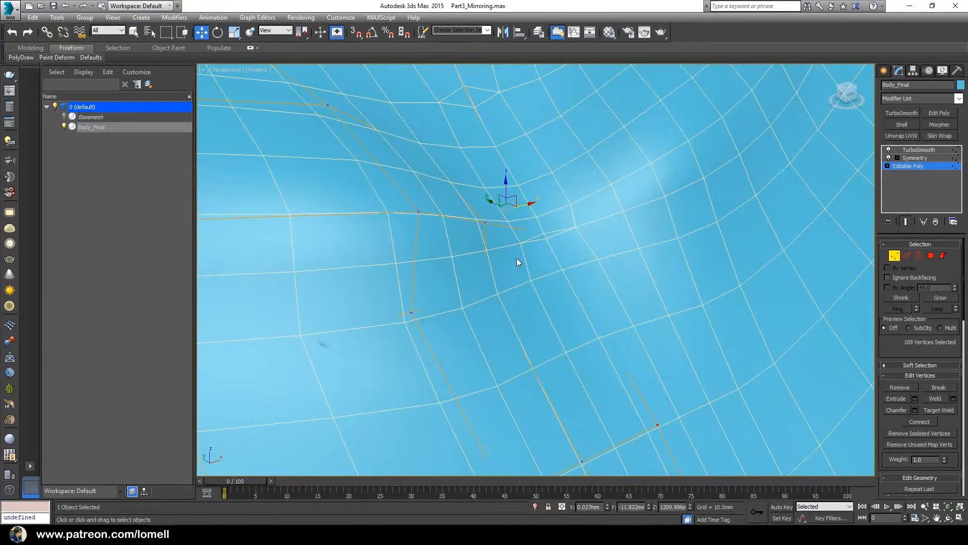
pyautogui.press('F3')
pyautogui.click(539, 231)
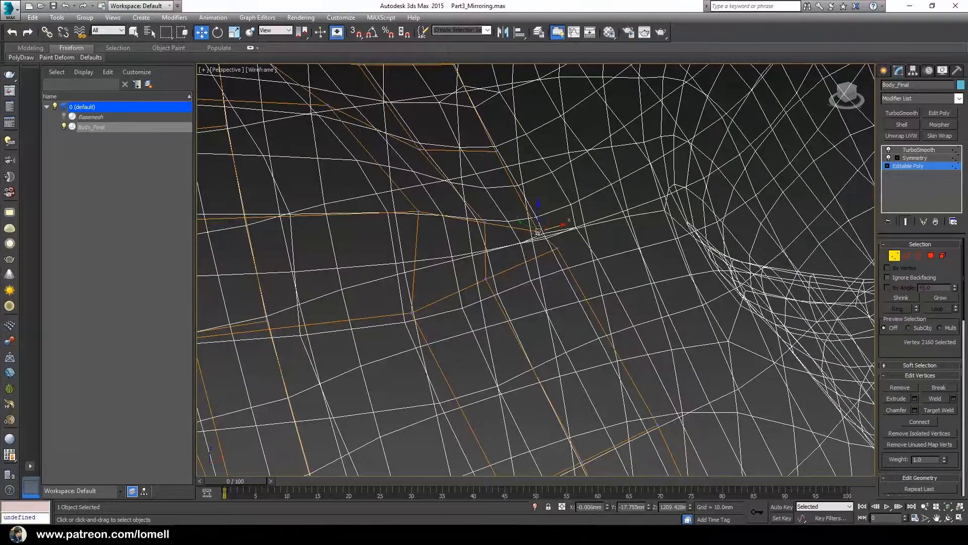
# Move the selected centre-line crease vertex along X to 0.088 mm in shaded display.
pyautogui.scroll(3, 542, 237)
pyautogui.scroll(3, 521, 232)
pyautogui.scroll(-3, 515, 239)
pyautogui.press('F3')
pyautogui.moveTo(521, 249)
pyautogui.keyDown('alt'); pyautogui.mouseDown(button='middle')
pyautogui.moveTo(476, 275)
pyautogui.moveTo(485, 275)
pyautogui.mouseUp(button='middle'); pyautogui.keyUp('alt')
pyautogui.moveTo(478, 237)
pyautogui.keyDown('alt'); pyautogui.mouseDown(button='middle')
pyautogui.moveTo(475, 267)
pyautogui.moveTo(516, 247)
pyautogui.moveTo(478, 238)
pyautogui.mouseUp(button='middle'); pyautogui.keyUp('alt')
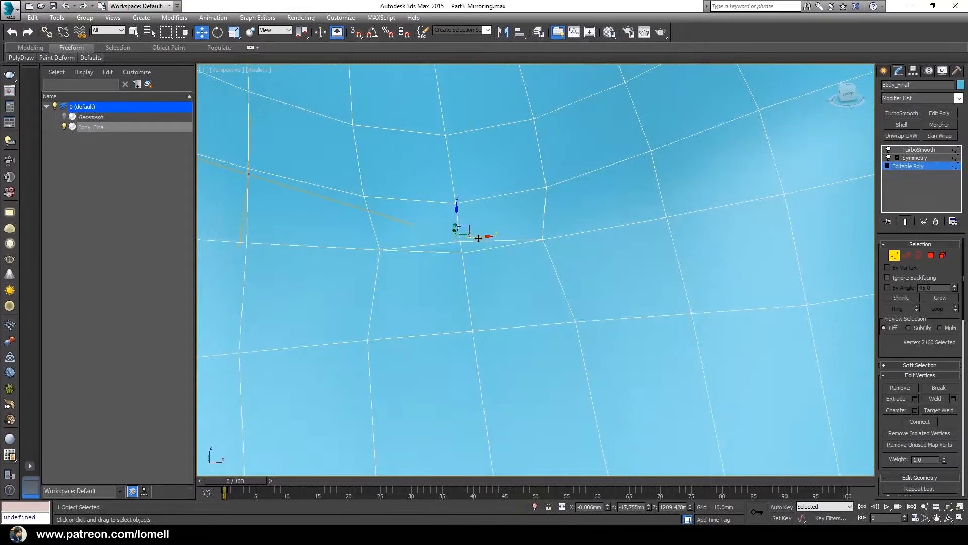
pyautogui.moveTo(486, 234); pyautogui.dragTo(478, 237)
pyautogui.keyDown('alt'); pyautogui.moveTo(478, 237); pyautogui.dragTo(540, 326, button='middle'); pyautogui.keyUp('alt')
# Select the next border vertex above the crease on the base mesh and move it along X to 0.227 mm with the end result shown.
pyautogui.click(905, 221)
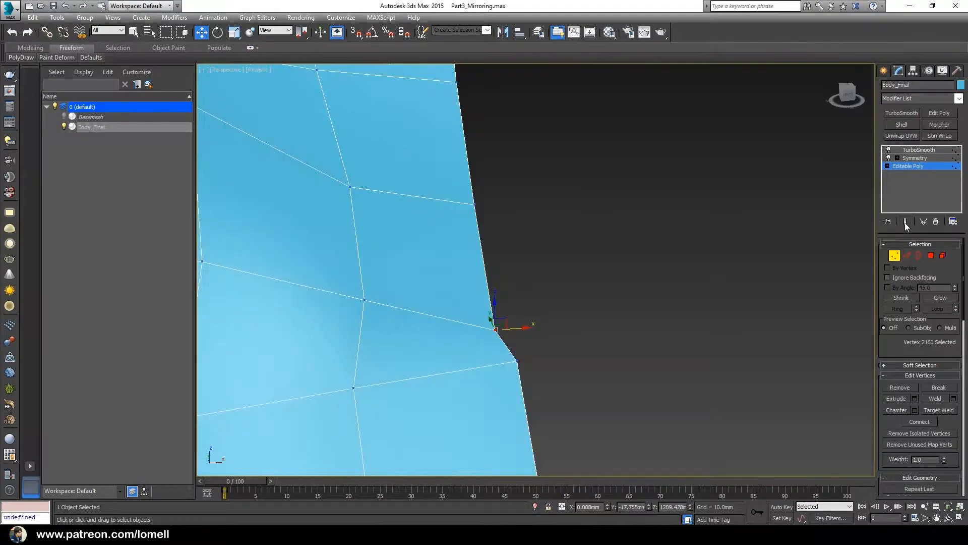
pyautogui.click(474, 205)
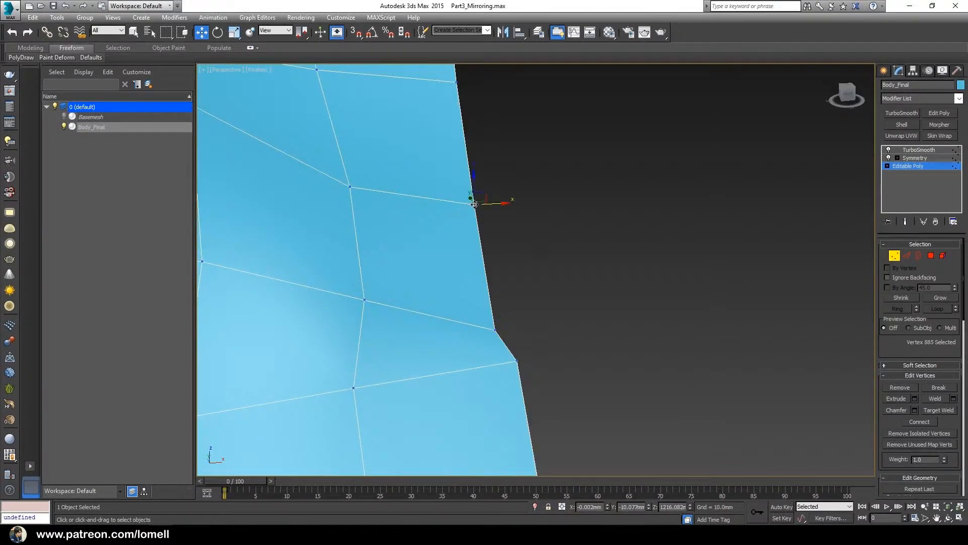
pyautogui.click(905, 221)
pyautogui.moveTo(492, 207); pyautogui.dragTo(498, 203)
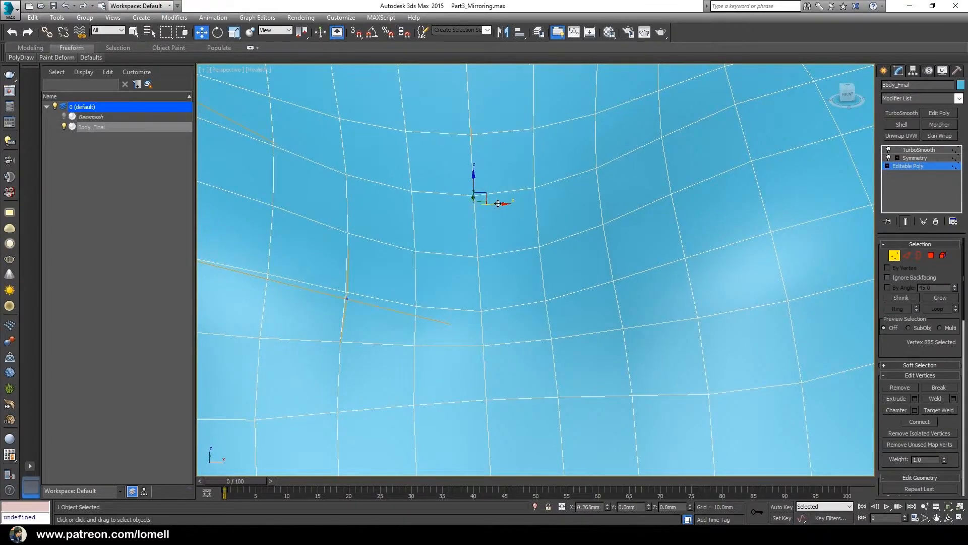
# Select four centre-line border edges below the chest and move them along X to 0.846 mm with the end result shown.
pyautogui.scroll(-10, 497, 203)
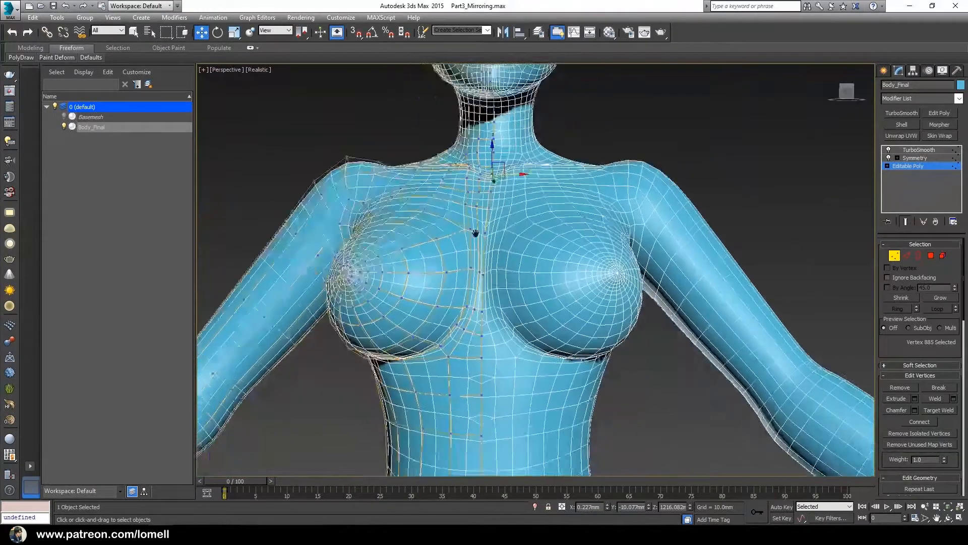
pyautogui.scroll(5, 480, 260)
pyautogui.scroll(-4, 478, 289)
pyautogui.moveTo(476, 293); pyautogui.dragTo(467, 331, button='middle')
pyautogui.scroll(4, 471, 332)
pyautogui.scroll(-4, 511, 244)
pyautogui.scroll(3, 598, 229)
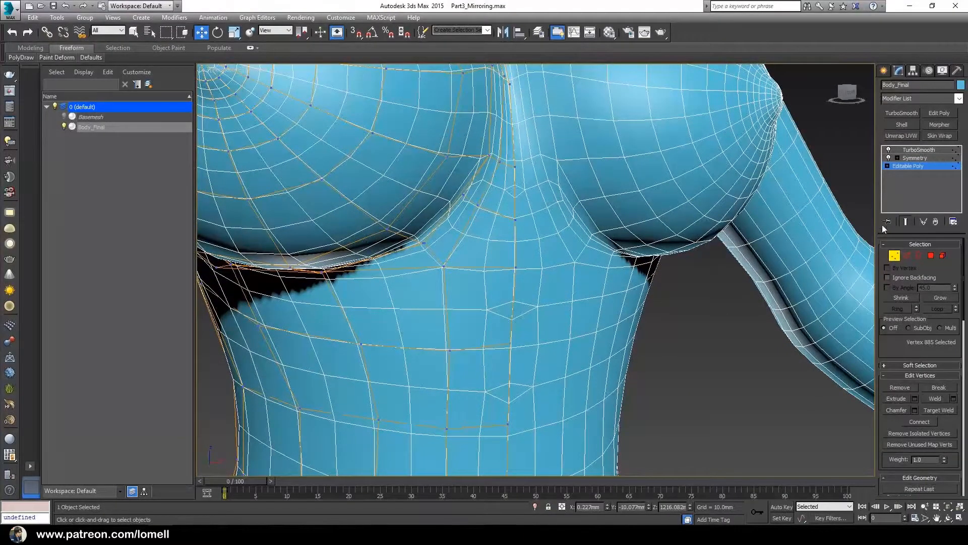
pyautogui.click(905, 222)
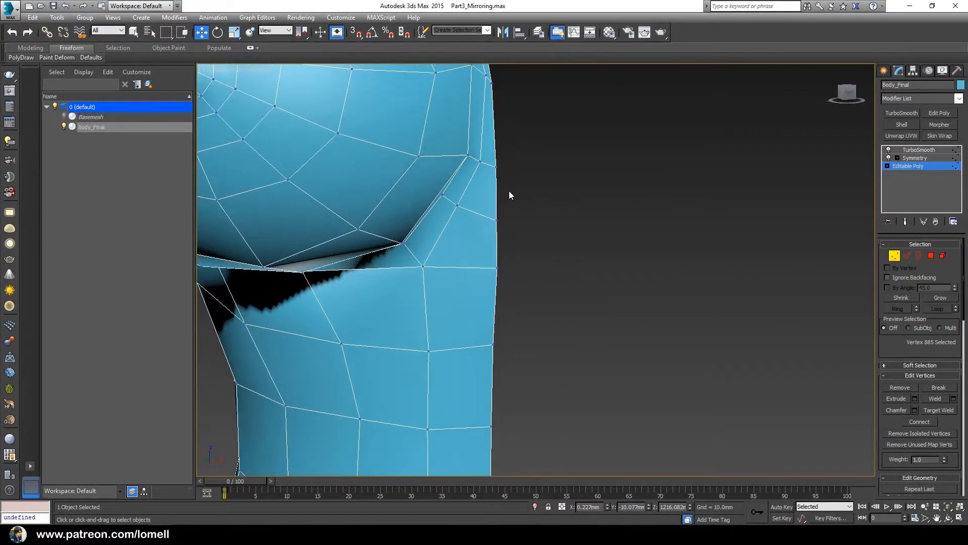
pyautogui.press('2')
pyautogui.click(497, 193)
pyautogui.keyDown('ctrl'); pyautogui.click(497, 244); pyautogui.keyUp('ctrl')
pyautogui.keyDown('ctrl'); pyautogui.click(492, 323); pyautogui.keyUp('ctrl')
pyautogui.keyDown('ctrl'); pyautogui.click(492, 355); pyautogui.keyUp('ctrl')
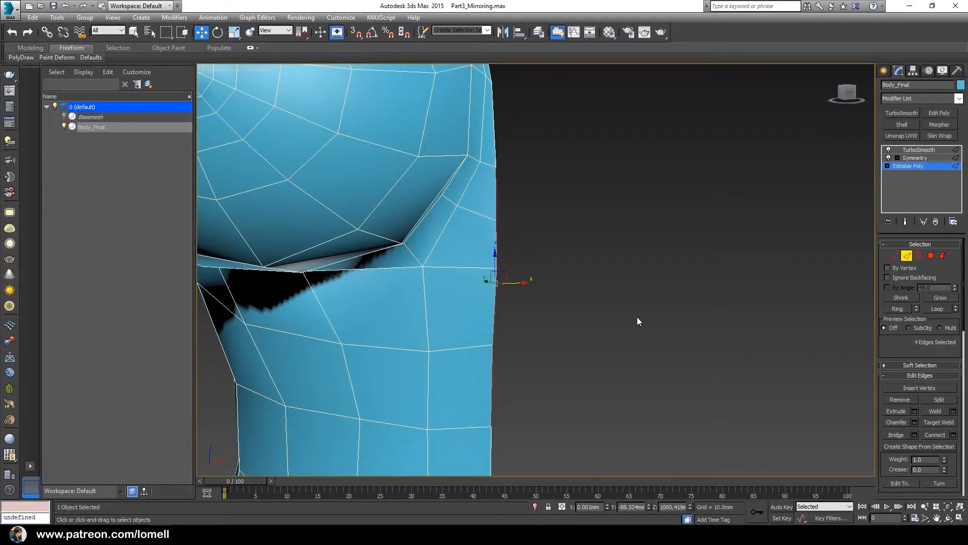
pyautogui.click(905, 225)
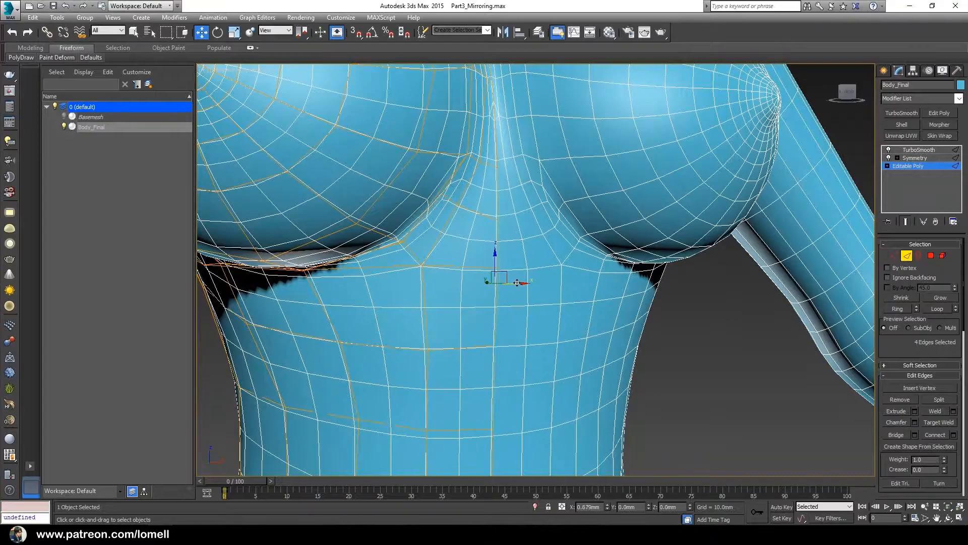
# Inspect the seam over the belly and crotch, and select the centre-line vertex between the legs on the unmirrored base mesh.
pyautogui.moveTo(515, 283); pyautogui.dragTo(446, 180, button='middle')
pyautogui.scroll(-3, 396, 321)
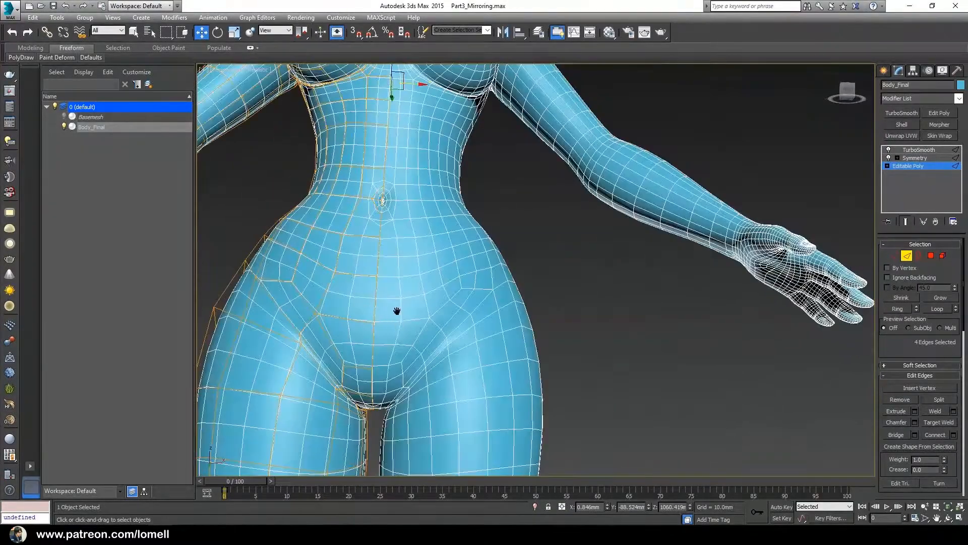
pyautogui.scroll(5, 356, 295)
pyautogui.scroll(2, 362, 298)
pyautogui.scroll(-5, 369, 295)
pyautogui.keyDown('alt'); pyautogui.moveTo(380, 233); pyautogui.dragTo(542, 224, button='middle'); pyautogui.keyUp('alt')
pyautogui.scroll(6, 384, 246)
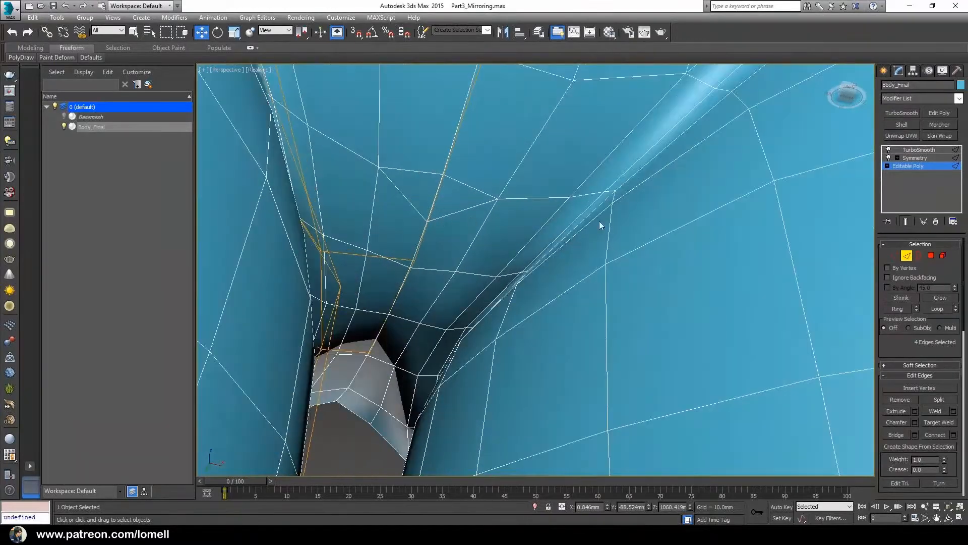
pyautogui.keyDown('alt'); pyautogui.moveTo(904, 224); pyautogui.dragTo(440, 204, button='middle'); pyautogui.keyUp('alt')
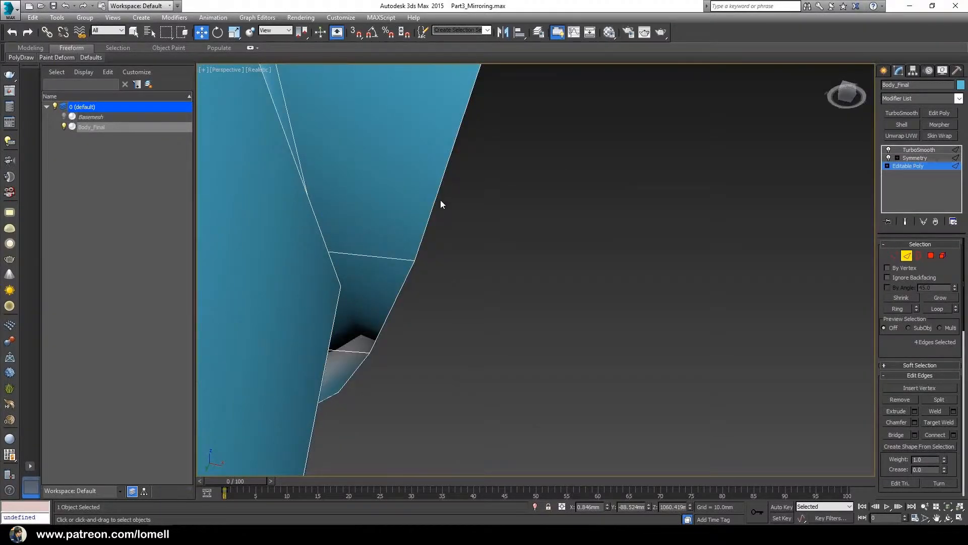
pyautogui.press('1')
pyautogui.click(417, 261)
pyautogui.scroll(-3, 422, 276)
pyautogui.keyDown('alt'); pyautogui.moveTo(422, 277); pyautogui.dragTo(452, 339, button='middle'); pyautogui.keyUp('alt')
pyautogui.scroll(4, 445, 301)
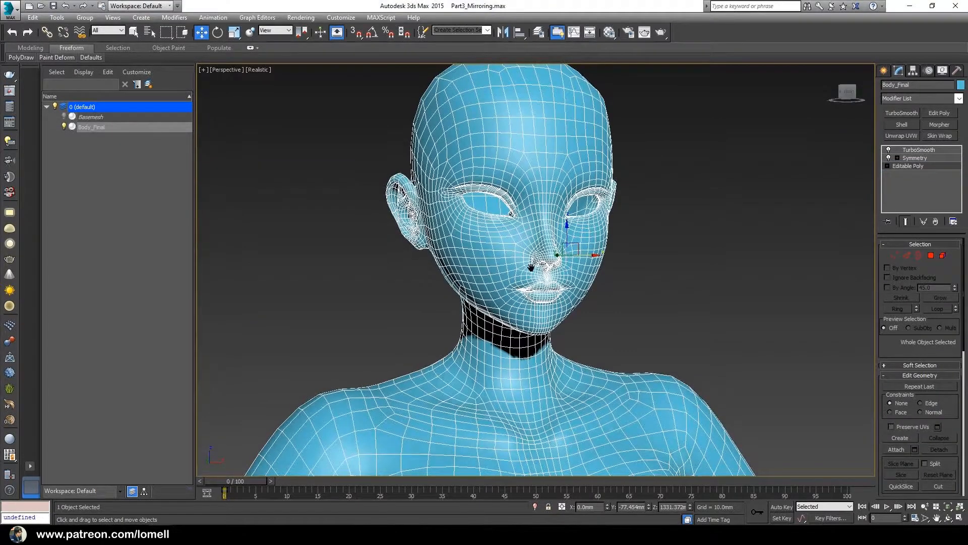
# Examine the mirrored and smoothed head and upper body from several angles.
pyautogui.keyDown('alt'); pyautogui.moveTo(529, 307); pyautogui.dragTo(544, 305, button='middle'); pyautogui.keyUp('alt')
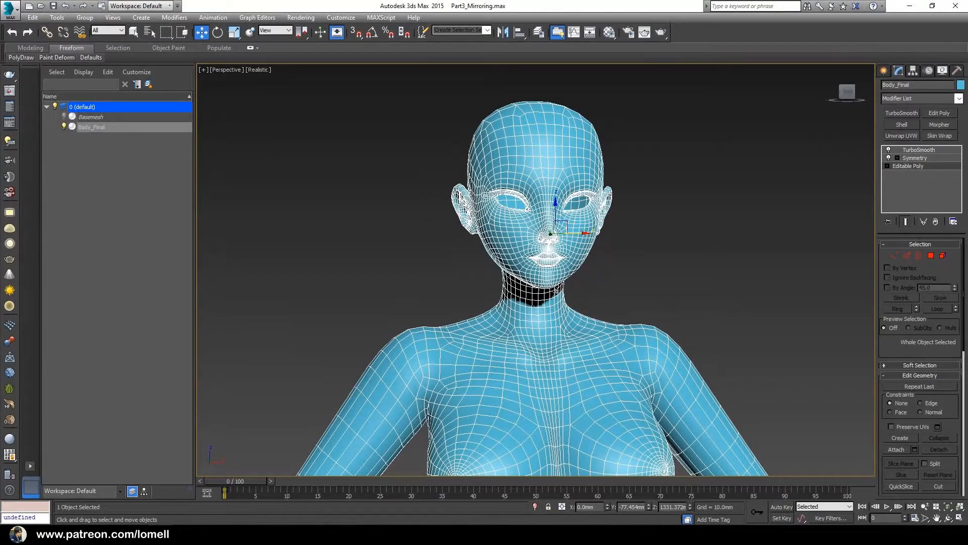
pyautogui.keyDown('ctrl'); pyautogui.keyDown('alt'); pyautogui.moveTo(614, 302); pyautogui.dragTo(548, 307, button='middle'); pyautogui.keyUp('alt'); pyautogui.keyUp('ctrl')
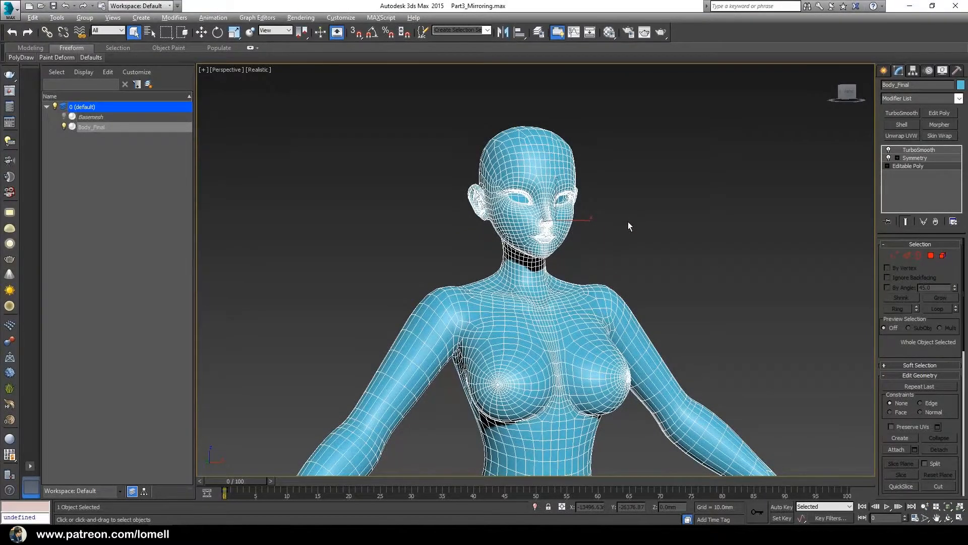
pyautogui.scroll(-4, 592, 253)
pyautogui.moveTo(592, 252); pyautogui.dragTo(528, 236, button='middle')
pyautogui.keyDown('alt'); pyautogui.moveTo(528, 235); pyautogui.dragTo(558, 247, button='middle'); pyautogui.keyUp('alt')
pyautogui.moveTo(559, 247); pyautogui.dragTo(536, 304, button='middle')
pyautogui.keyDown('alt'); pyautogui.moveTo(537, 304); pyautogui.dragTo(531, 301, button='middle'); pyautogui.keyUp('alt')
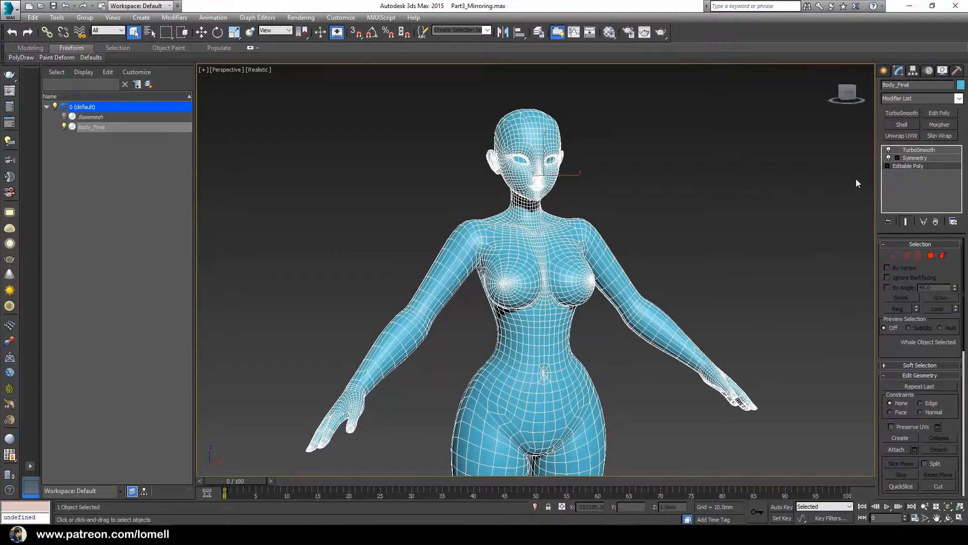
pyautogui.moveTo(536, 299)
pyautogui.keyDown('alt'); pyautogui.mouseDown(button='middle')
pyautogui.moveTo(590, 296)
pyautogui.moveTo(540, 278)
pyautogui.moveTo(546, 288)
pyautogui.mouseUp(button='middle'); pyautogui.keyUp('alt')
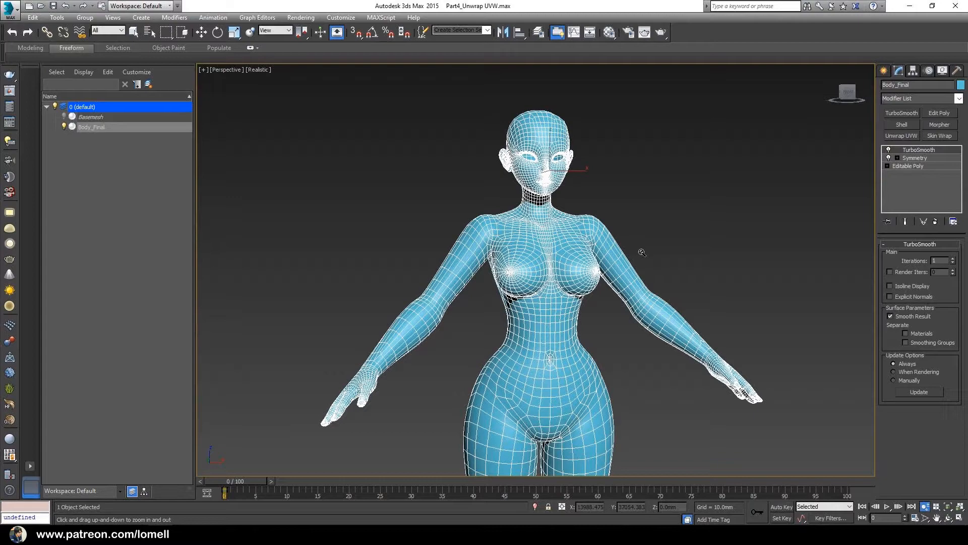
# Switch to Photoshop and examine the head and torso UV shells in uv layout.png.
pyautogui.hotkey('alt', 'Tab')
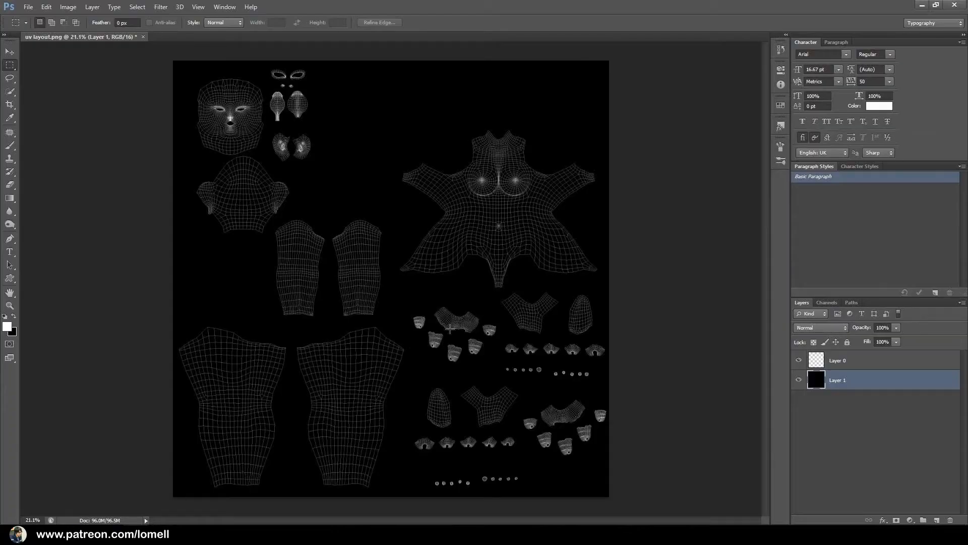
pyautogui.keyDown('alt'); pyautogui.scroll(8, 240, 126); pyautogui.keyUp('alt')
pyautogui.moveTo(241, 127); pyautogui.dragTo(344, 278)
pyautogui.keyDown('alt'); pyautogui.scroll(-7, 343, 279); pyautogui.keyUp('alt')
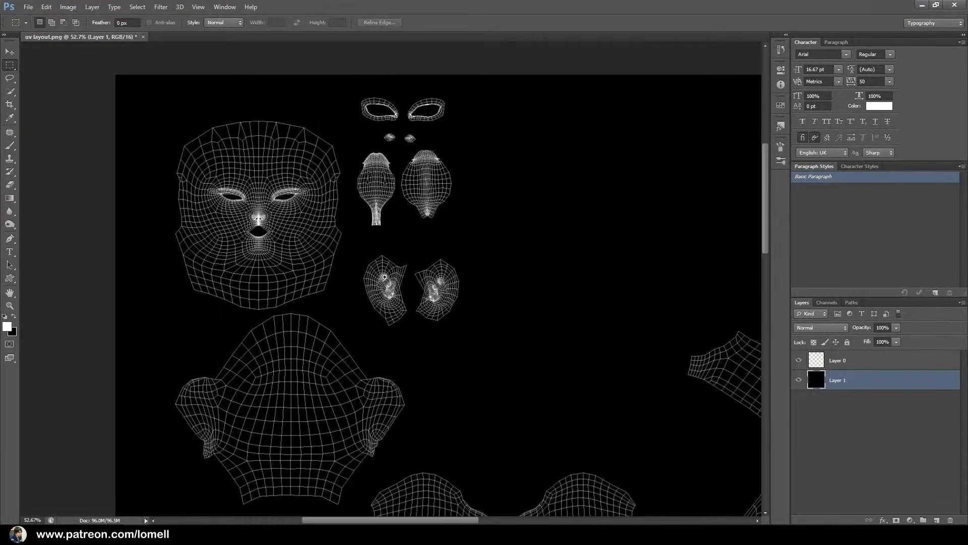
pyautogui.keyDown('alt'); pyautogui.scroll(-4, 384, 262); pyautogui.keyUp('alt')
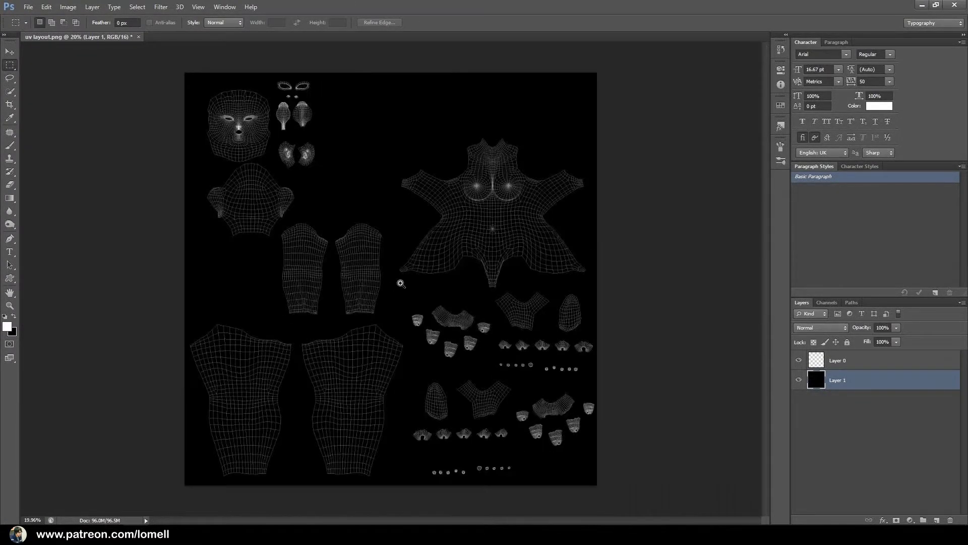
pyautogui.keyDown('alt'); pyautogui.scroll(7, 468, 297); pyautogui.keyUp('alt')
pyautogui.moveTo(468, 297); pyautogui.dragTo(434, 328)
pyautogui.moveTo(454, 269); pyautogui.dragTo(418, 317)
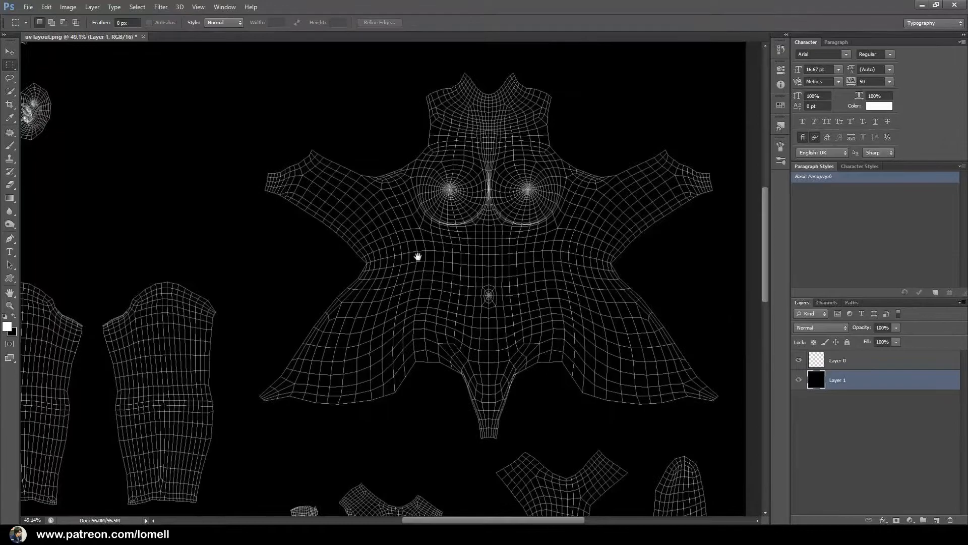
pyautogui.moveTo(418, 258); pyautogui.dragTo(420, 276)
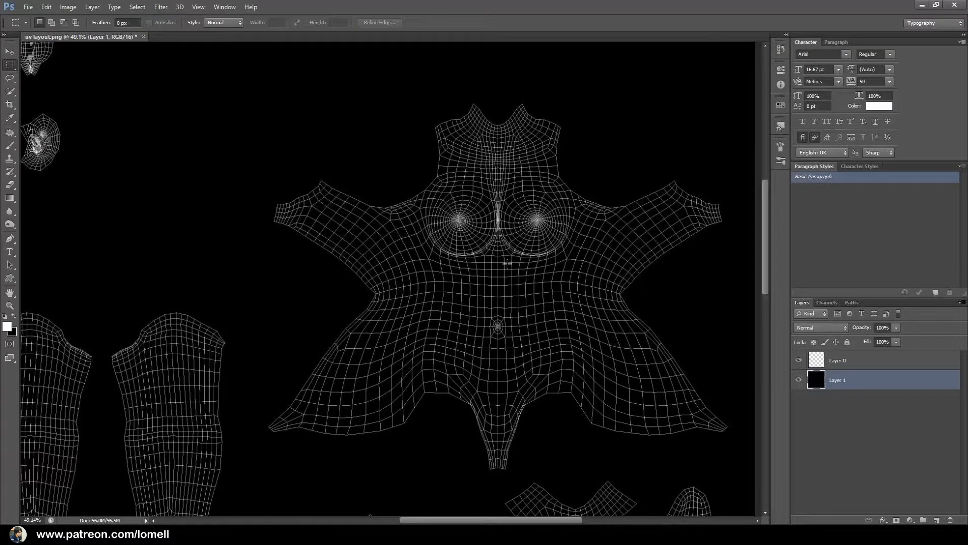
# Examine the face, eye and ear UV shells up close, followed by the full body layout.
pyautogui.moveTo(225, 276); pyautogui.dragTo(417, 337)
pyautogui.keyDown('ctrl'); pyautogui.moveTo(325, 241); pyautogui.dragTo(350, 270); pyautogui.keyUp('ctrl')
pyautogui.moveTo(348, 172); pyautogui.dragTo(381, 239)
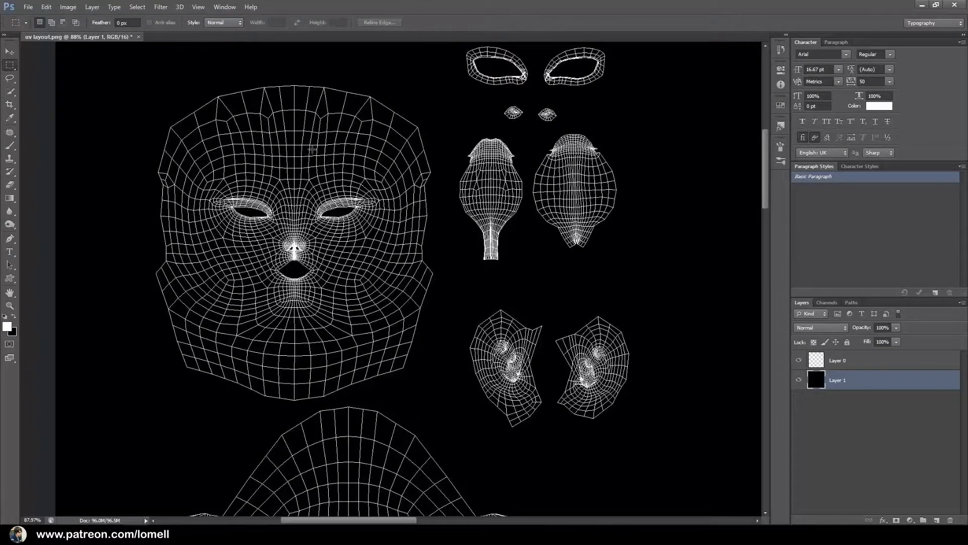
pyautogui.keyDown('alt'); pyautogui.click(385, 263); pyautogui.keyUp('alt')
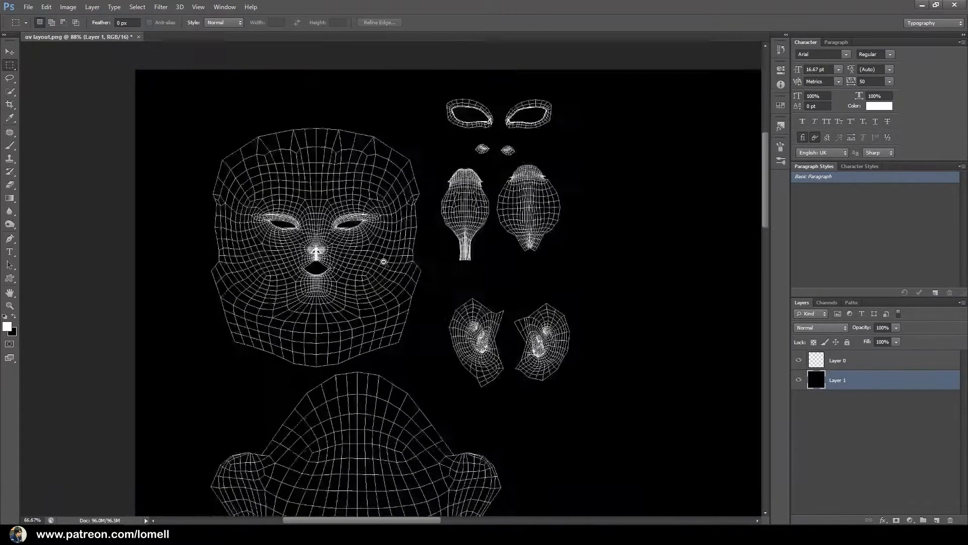
pyautogui.keyDown('alt'); pyautogui.click(385, 263); pyautogui.keyUp('alt')
pyautogui.keyDown('alt'); pyautogui.click(386, 263); pyautogui.keyUp('alt')
pyautogui.moveTo(502, 372); pyautogui.dragTo(404, 304)
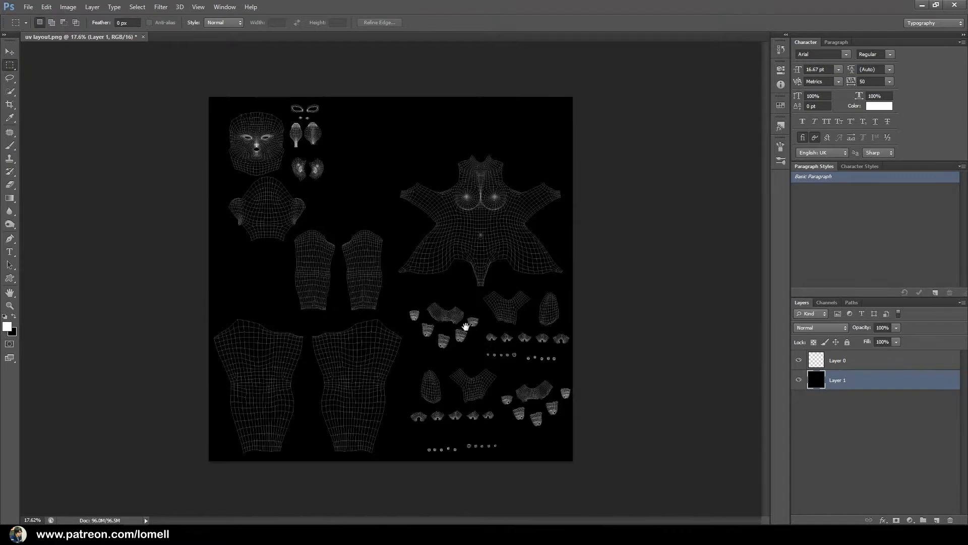
pyautogui.keyDown('ctrl'); pyautogui.moveTo(395, 264); pyautogui.dragTo(334, 335); pyautogui.keyUp('ctrl')
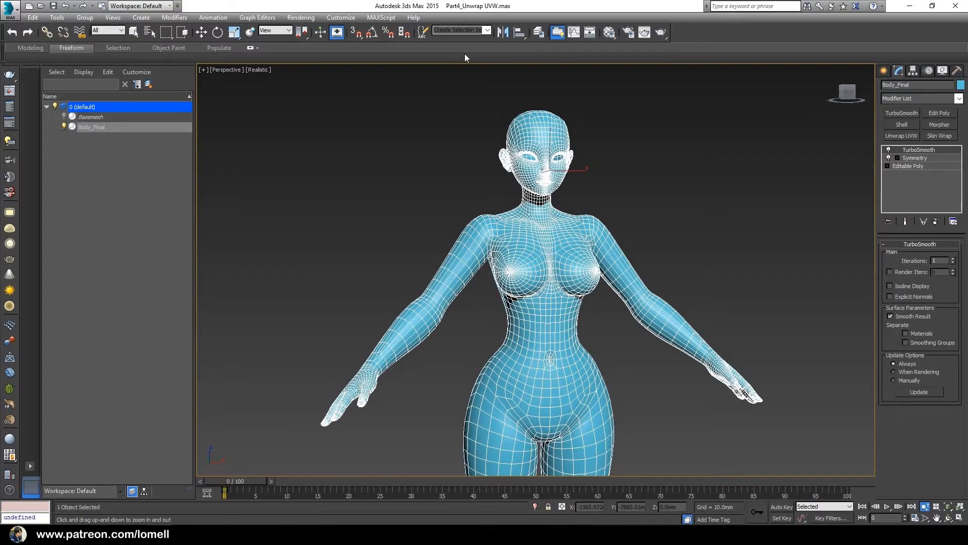
# Return to 3ds Max and define peel seam edges around the mouth with the Unwrap UVW modifier.
pyautogui.moveTo(529, 287)
pyautogui.keyDown('alt'); pyautogui.mouseDown(button='middle')
pyautogui.moveTo(540, 290)
pyautogui.moveTo(514, 287)
pyautogui.mouseUp(button='middle'); pyautogui.keyUp('alt')
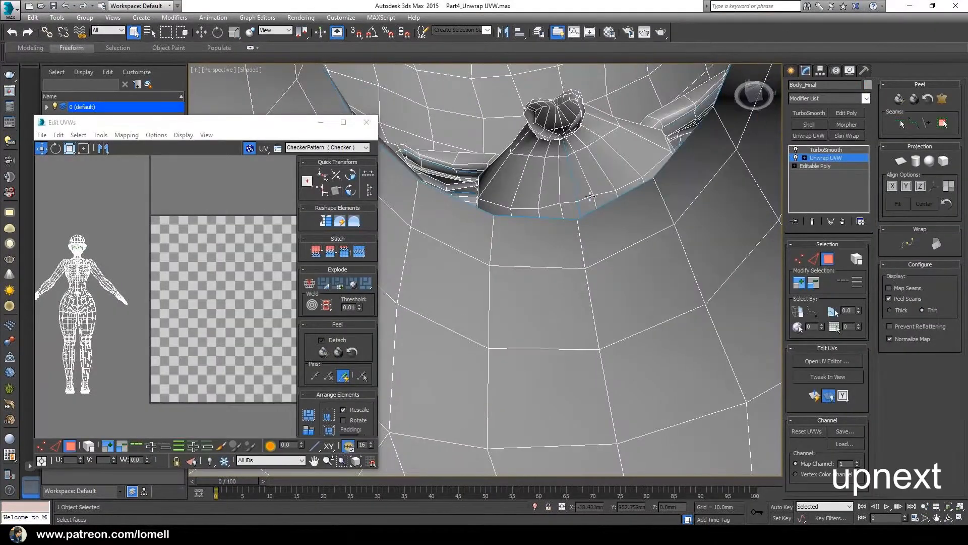
pyautogui.scroll(8, 533, 338)
pyautogui.moveTo(530, 303)
pyautogui.keyDown('alt'); pyautogui.mouseDown(button='middle')
pyautogui.moveTo(497, 282)
pyautogui.moveTo(551, 270)
pyautogui.moveTo(605, 298)
pyautogui.moveTo(671, 278)
pyautogui.moveTo(620, 287)
pyautogui.moveTo(631, 278)
pyautogui.moveTo(570, 274)
pyautogui.moveTo(630, 267)
pyautogui.mouseUp(button='middle'); pyautogui.keyUp('alt')
pyautogui.press('F3')
pyautogui.click(467, 271)
pyautogui.press('F3')
pyautogui.scroll(-5, 462, 203)
pyautogui.scroll(-4, 504, 242)
pyautogui.press('F3')
pyautogui.press('F3')
pyautogui.press('F3')
pyautogui.scroll(3, 562, 292)
pyautogui.click(616, 290)
pyautogui.click(845, 283)
pyautogui.scroll(-8, 605, 282)
pyautogui.scroll(-5, 655, 280)
pyautogui.scroll(6, 569, 252)
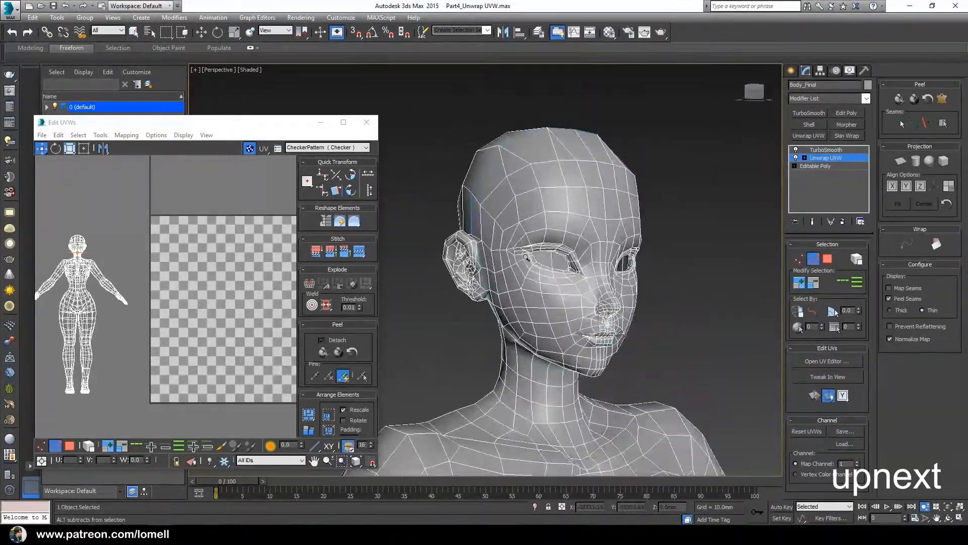
# Select a forehead polygon, expand the selection to the face's seams and apply Quick Peel.
pyautogui.scroll(2, 580, 262)
pyautogui.click(827, 259)
pyautogui.click(562, 226)
pyautogui.click(942, 123)
pyautogui.keyDown('alt'); pyautogui.moveTo(550, 323); pyautogui.dragTo(514, 316, button='middle'); pyautogui.keyUp('alt')
pyautogui.scroll(2, 514, 315)
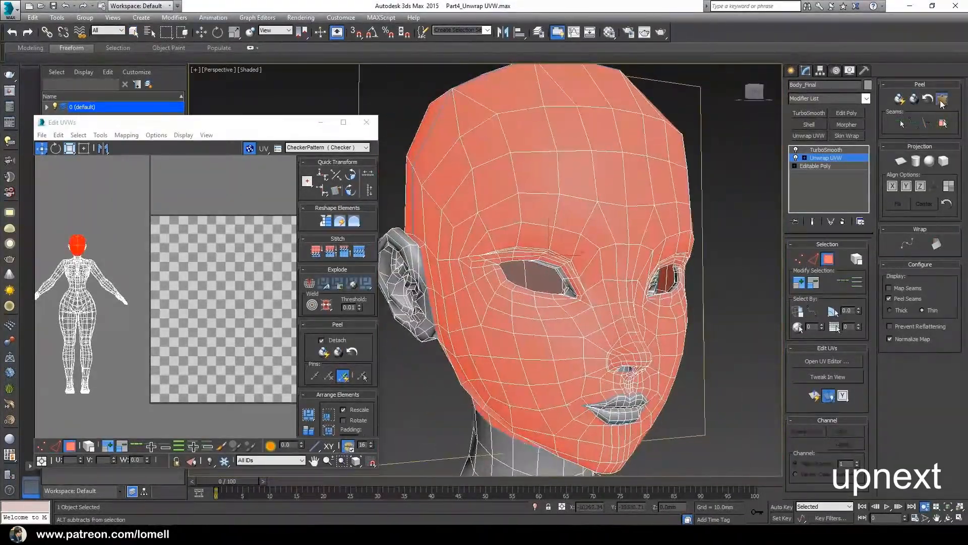
pyautogui.click(899, 98)
# Reposition the Edit UVWs window, select a mouth polygon, expand the selection to its seams and apply Quick Peel.
pyautogui.scroll(-3, 109, 198)
pyautogui.moveTo(126, 122); pyautogui.dragTo(299, 126)
pyautogui.moveTo(367, 282); pyautogui.dragTo(321, 262, button='middle')
pyautogui.scroll(3, 631, 303)
pyautogui.click(650, 290)
pyautogui.moveTo(321, 263); pyautogui.dragTo(344, 112)
pyautogui.click(943, 123)
pyautogui.click(899, 99)
# Select two edges at the mouth and break the UVs along them.
pyautogui.scroll(6, 605, 307)
pyautogui.click(813, 259)
pyautogui.click(600, 306)
pyautogui.keyDown('ctrl'); pyautogui.click(694, 308); pyautogui.keyUp('ctrl')
pyautogui.click(265, 125)
pyautogui.click(283, 211)
# Select the lower polygons of the mouth shell in the UV editor and apply Quick Peel to them.
pyautogui.scroll(-4, 343, 315)
pyautogui.moveTo(344, 316); pyautogui.dragTo(323, 303, button='middle')
pyautogui.click(676, 299)
pyautogui.scroll(5, 401, 325)
pyautogui.scroll(-6, 402, 325)
pyautogui.click(800, 258)
pyautogui.click(828, 259)
pyautogui.click(322, 338)
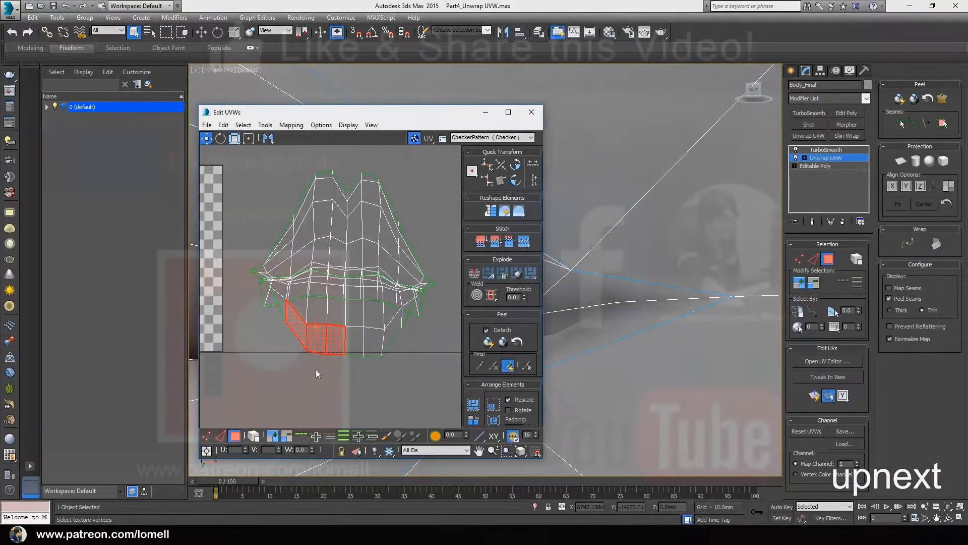
pyautogui.click(488, 342)
pyautogui.click(367, 242)
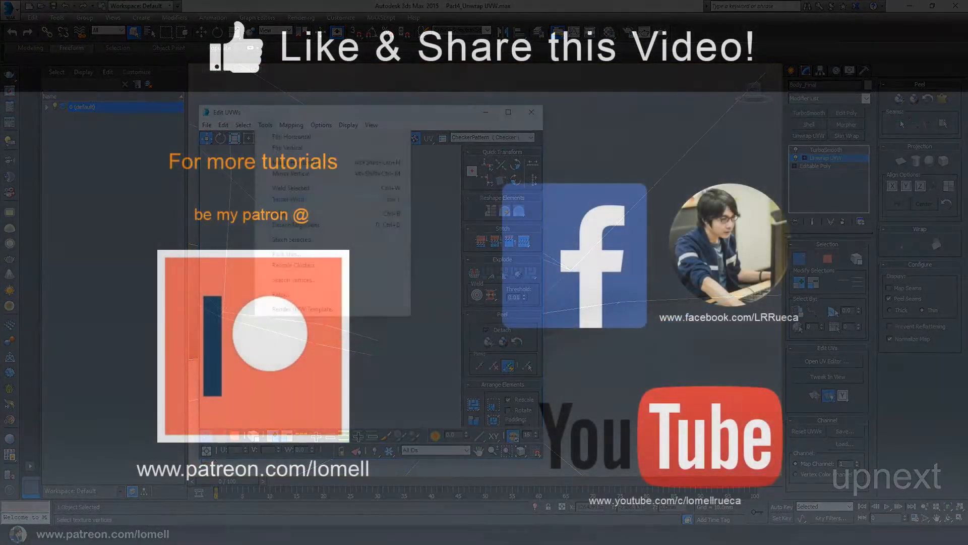